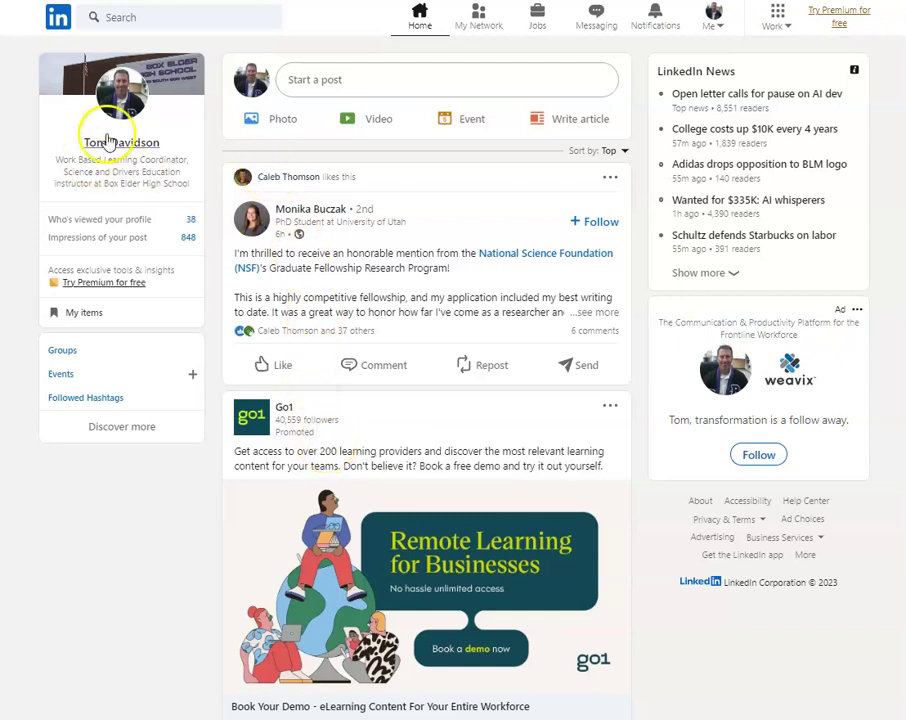
# Go to your own profile from the name or photo in the feed's profile card
pyautogui.click(166, 111)
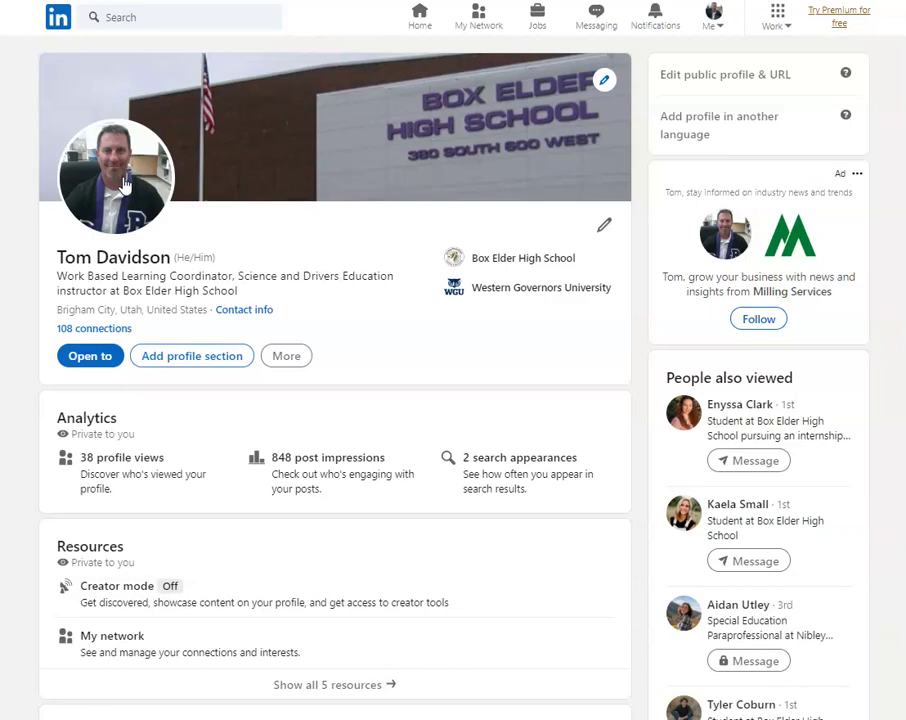
# Re-save the current profile photo with its existing crop from the photo editor
pyautogui.click(125, 185)
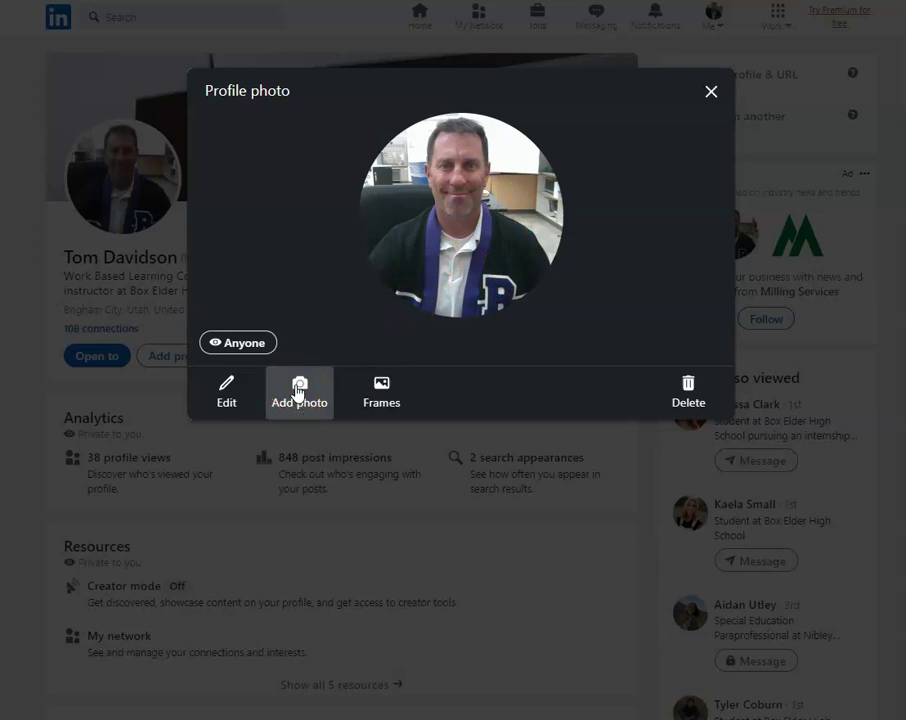
pyautogui.click(230, 391)
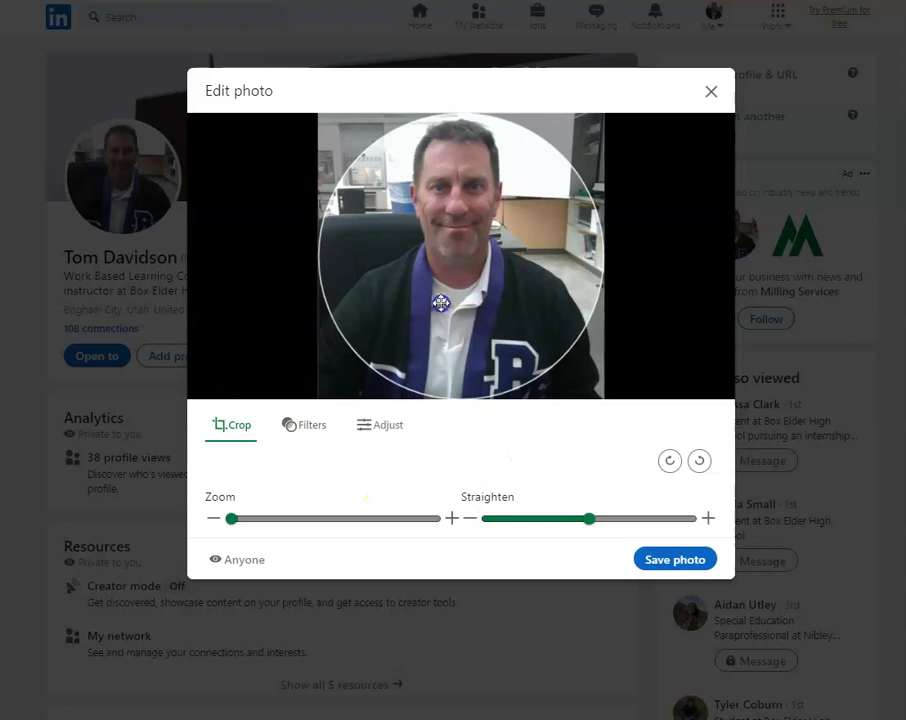
pyautogui.click(655, 561)
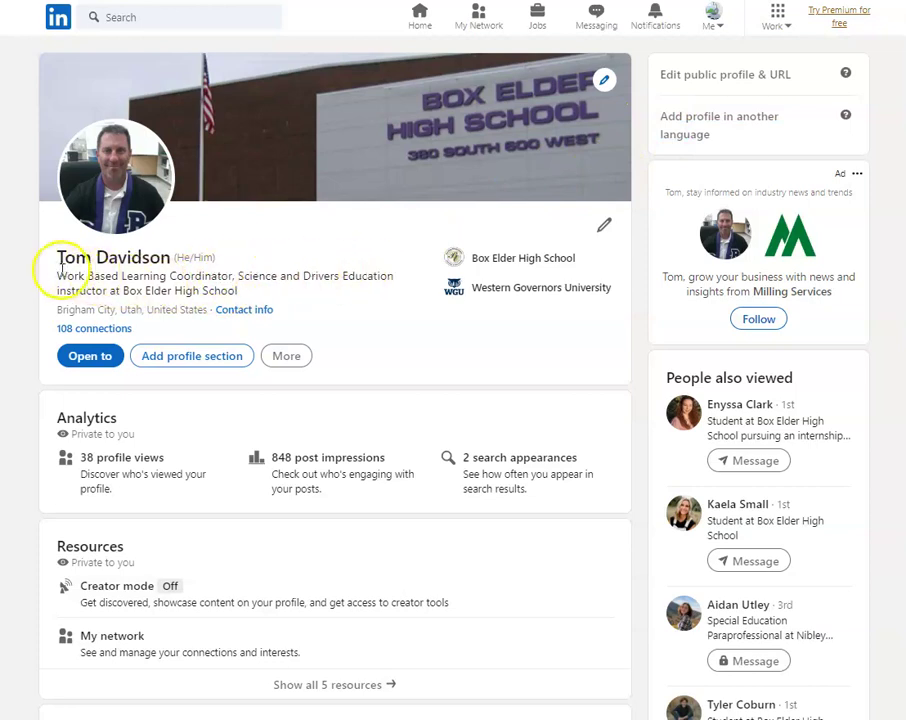
# Review the headline 'Work Based Learning Coordinator, Science and Drivers Education instructor' in the intro editor and save it unchanged
pyautogui.moveTo(58, 276)
pyautogui.mouseDown()
pyautogui.moveTo(262, 278)
pyautogui.moveTo(261, 295)
pyautogui.mouseUp()
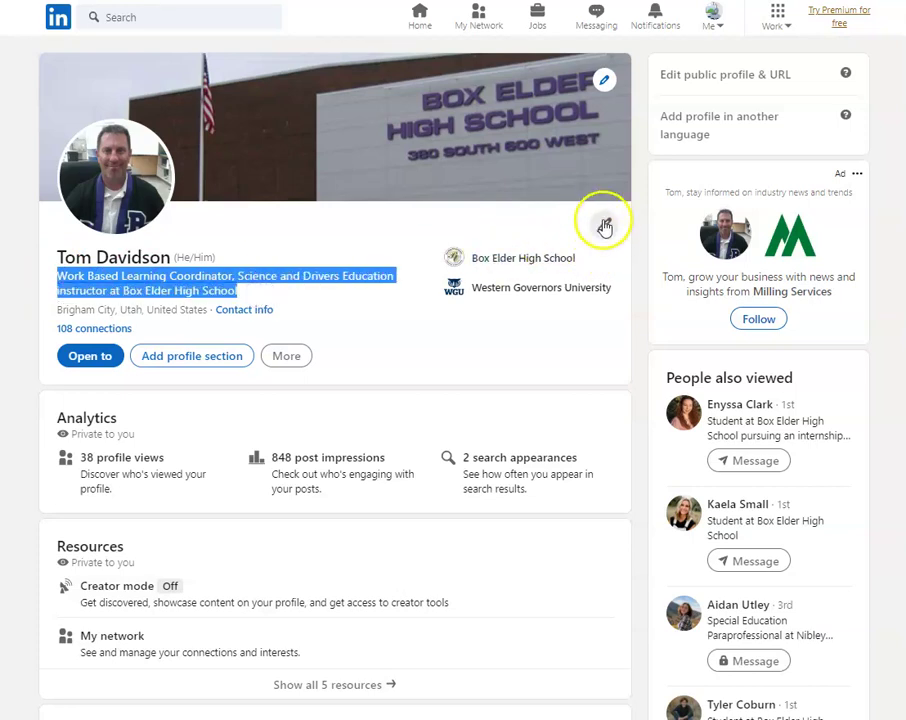
pyautogui.click(340, 238)
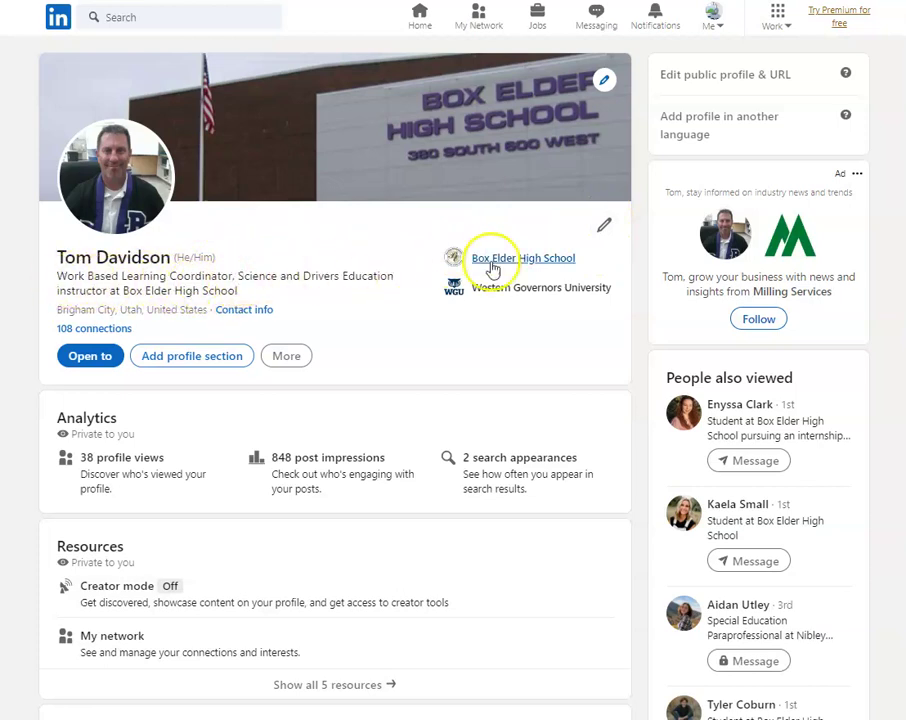
pyautogui.click(603, 225)
pyautogui.click(433, 286)
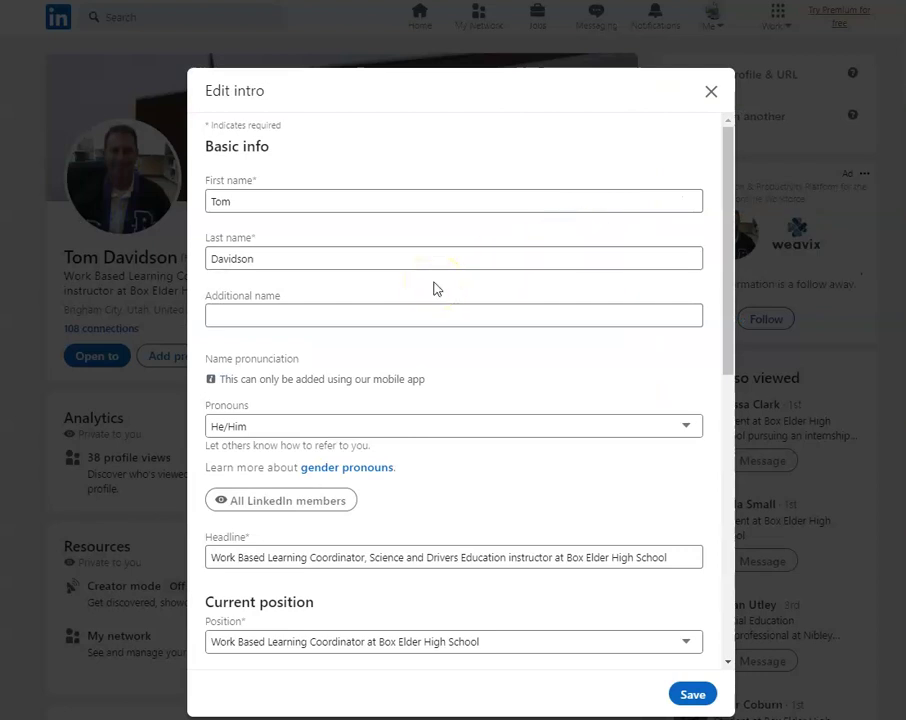
pyautogui.scroll(-3, 433, 289)
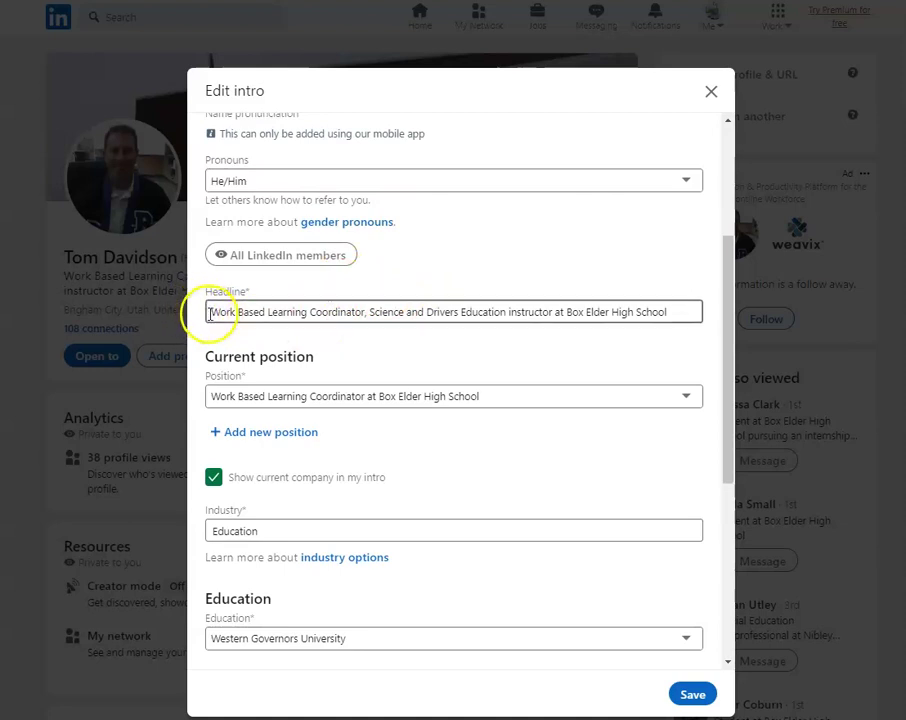
pyautogui.moveTo(211, 313); pyautogui.dragTo(369, 312)
pyautogui.click(376, 312)
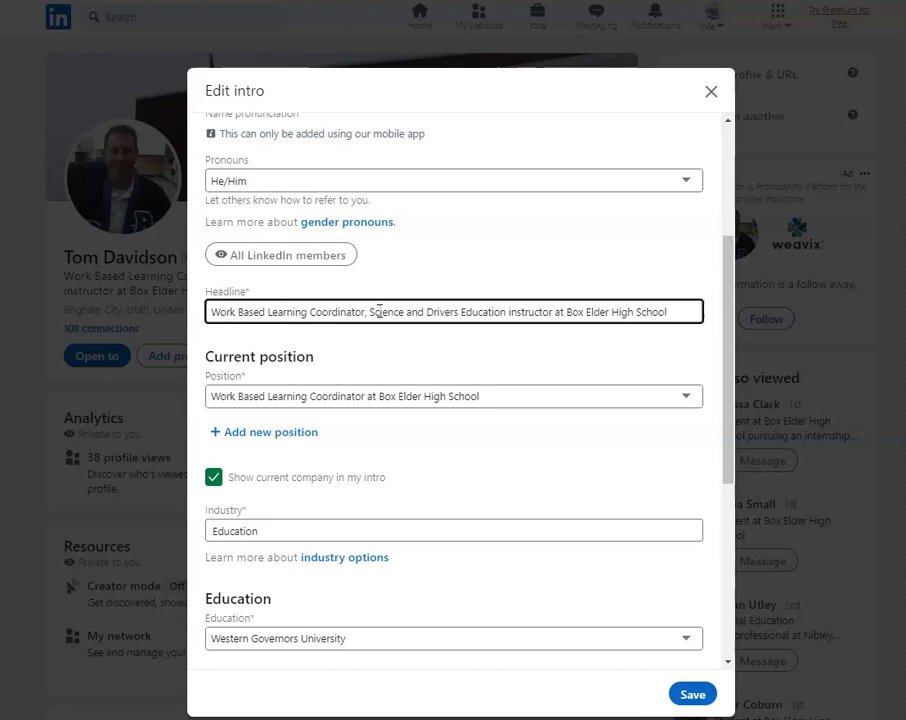
pyautogui.click(384, 316)
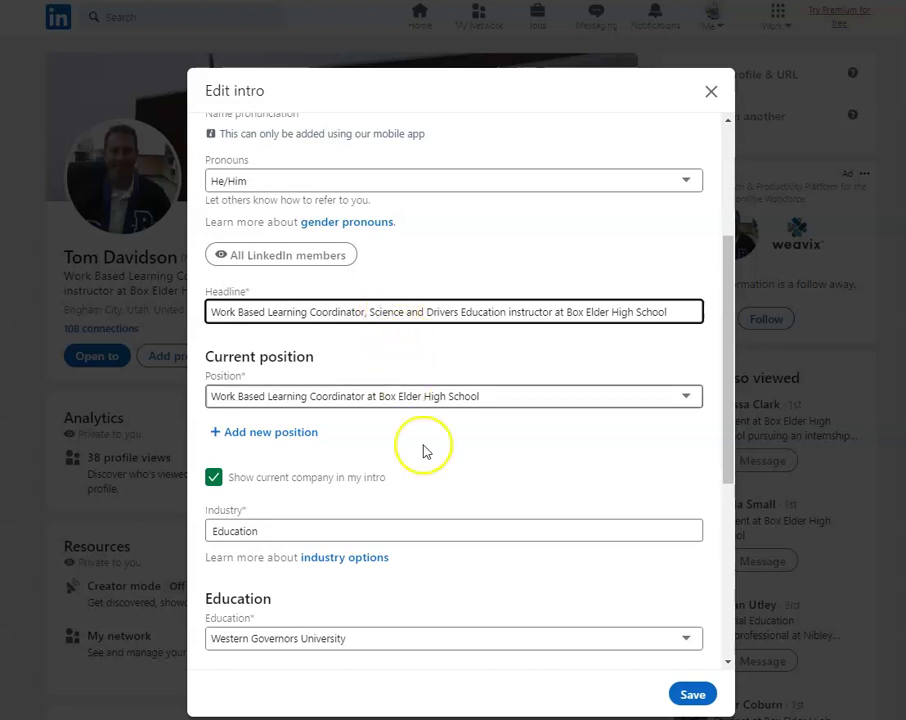
pyautogui.click(697, 699)
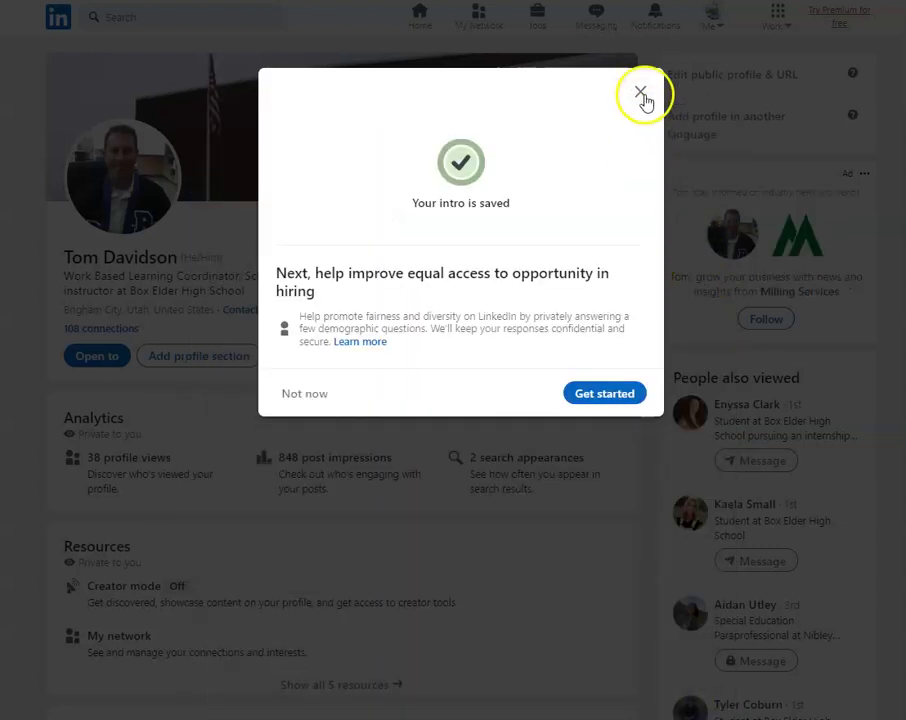
pyautogui.click(641, 93)
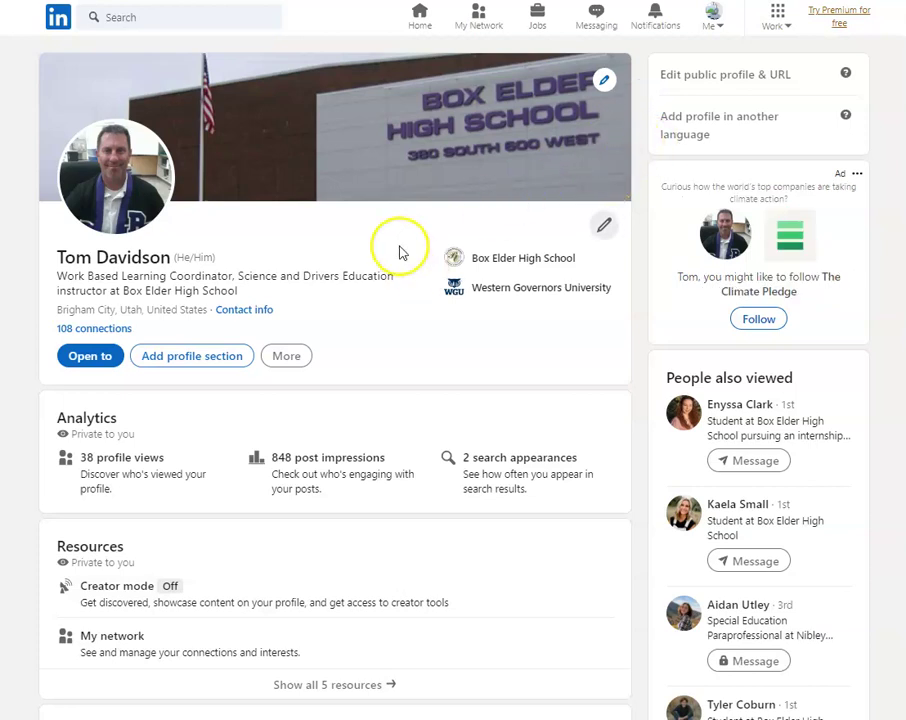
pyautogui.scroll(-3, 398, 252)
pyautogui.scroll(-2, 398, 252)
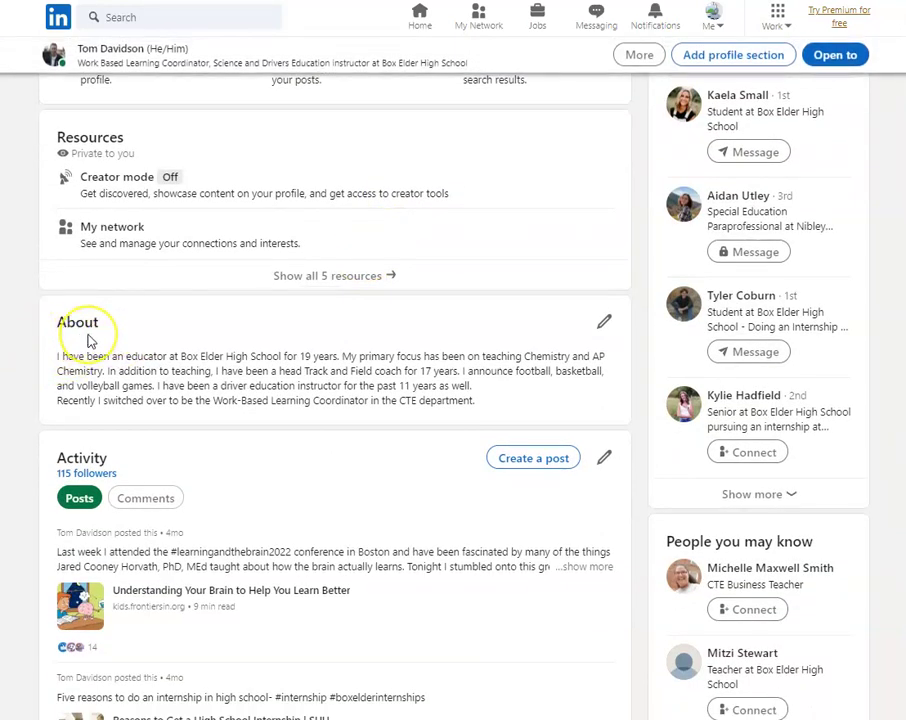
pyautogui.scroll(5, 88, 340)
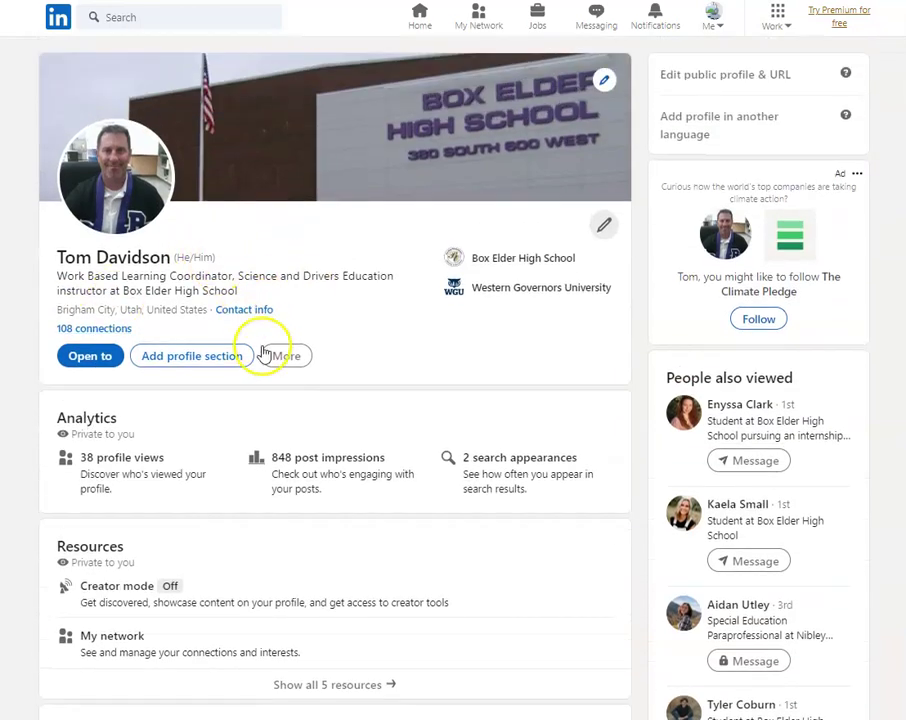
pyautogui.click(198, 364)
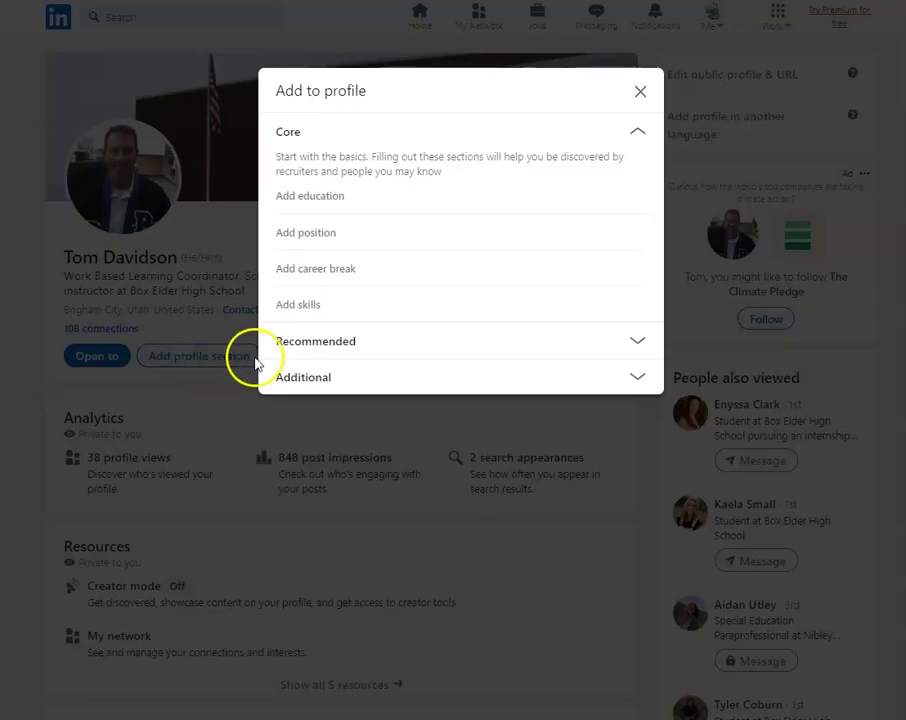
pyautogui.click(636, 133)
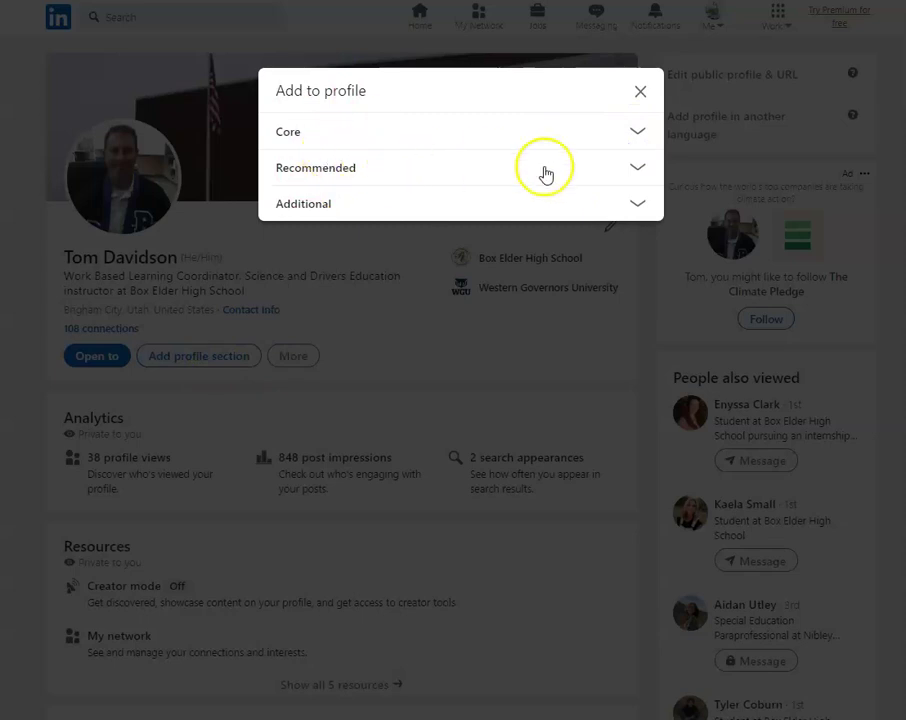
pyautogui.click(638, 134)
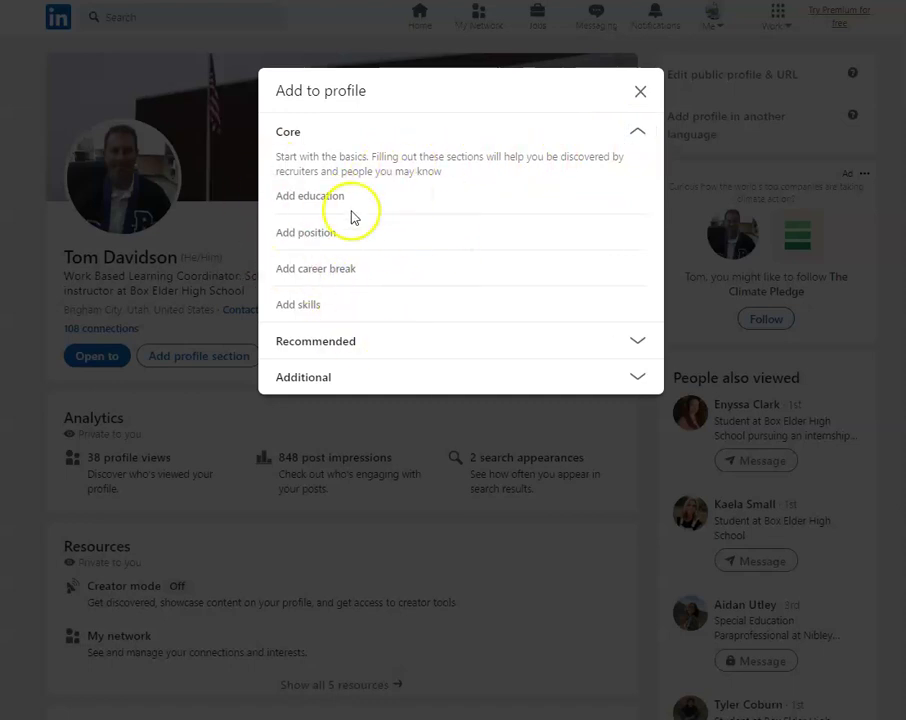
pyautogui.click(637, 130)
pyautogui.click(637, 167)
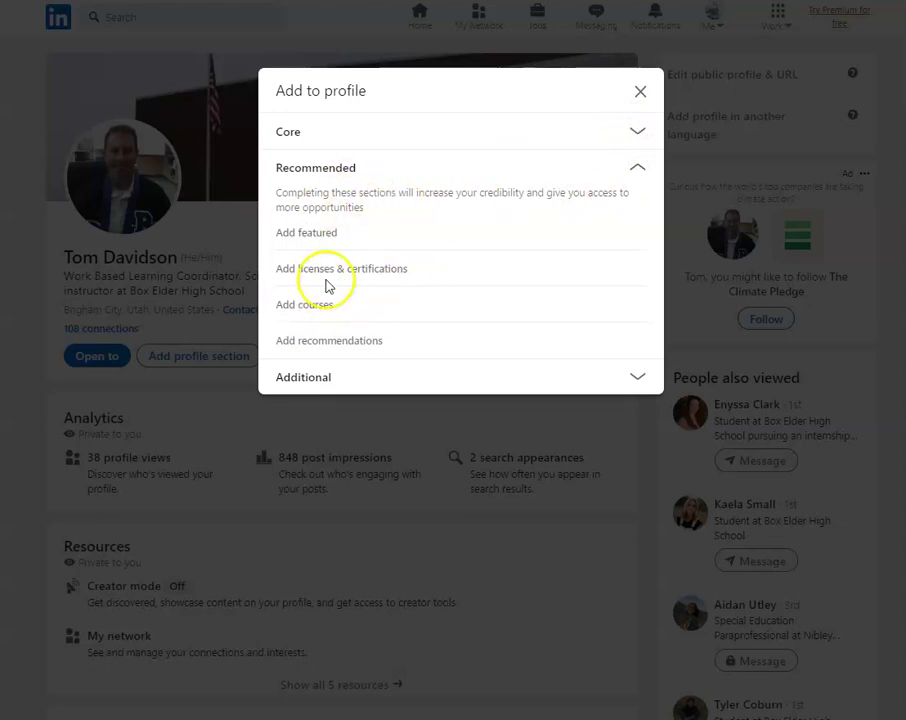
pyautogui.click(634, 172)
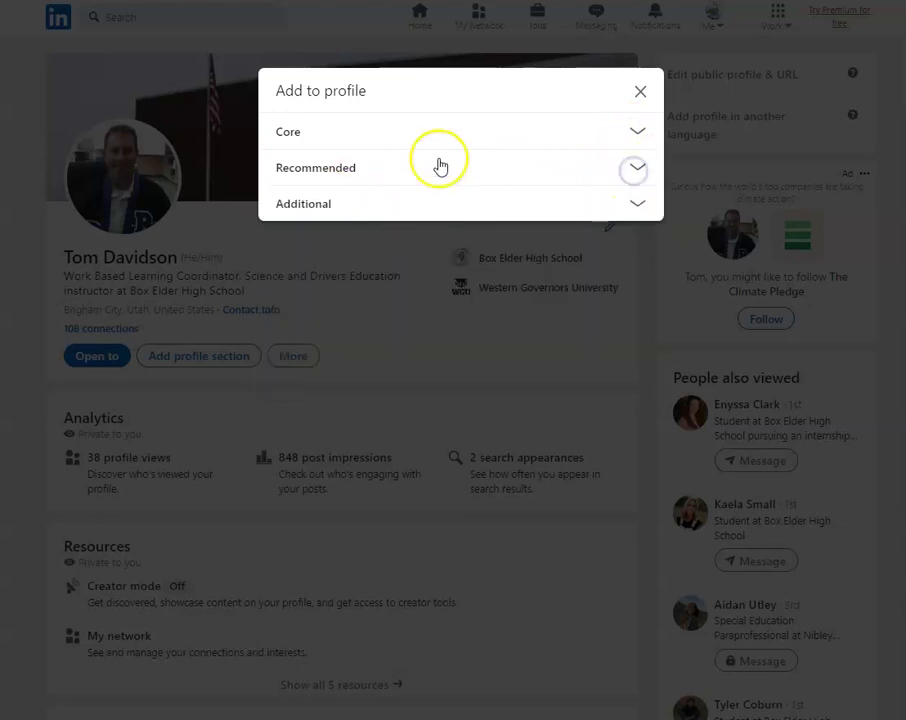
pyautogui.click(634, 86)
pyautogui.scroll(-3, 428, 192)
# Bring up the About section editor and place the cursor in its text box
pyautogui.click(604, 485)
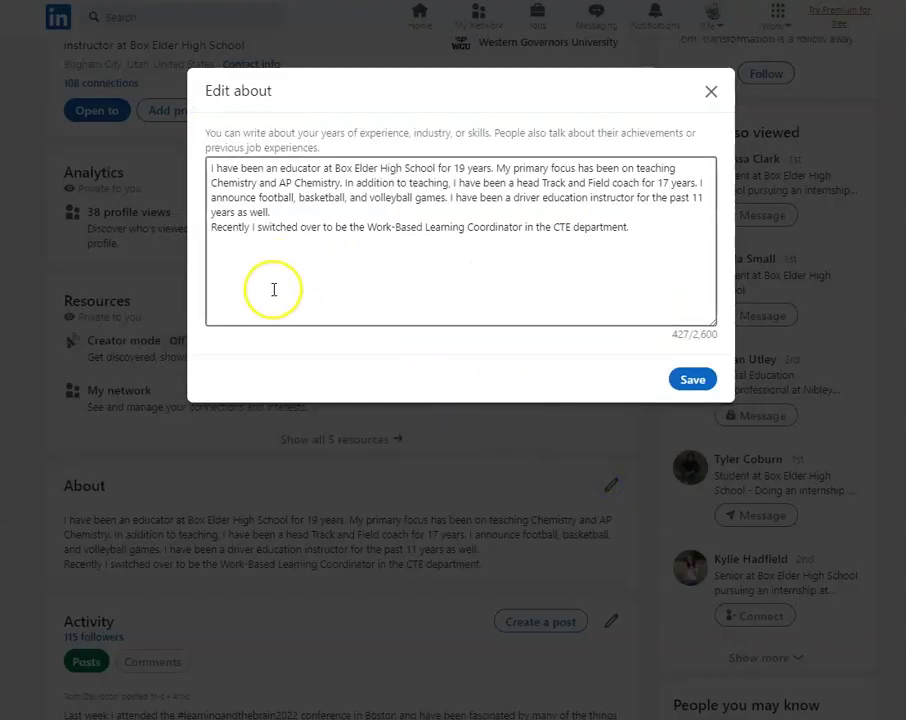
pyautogui.click(273, 289)
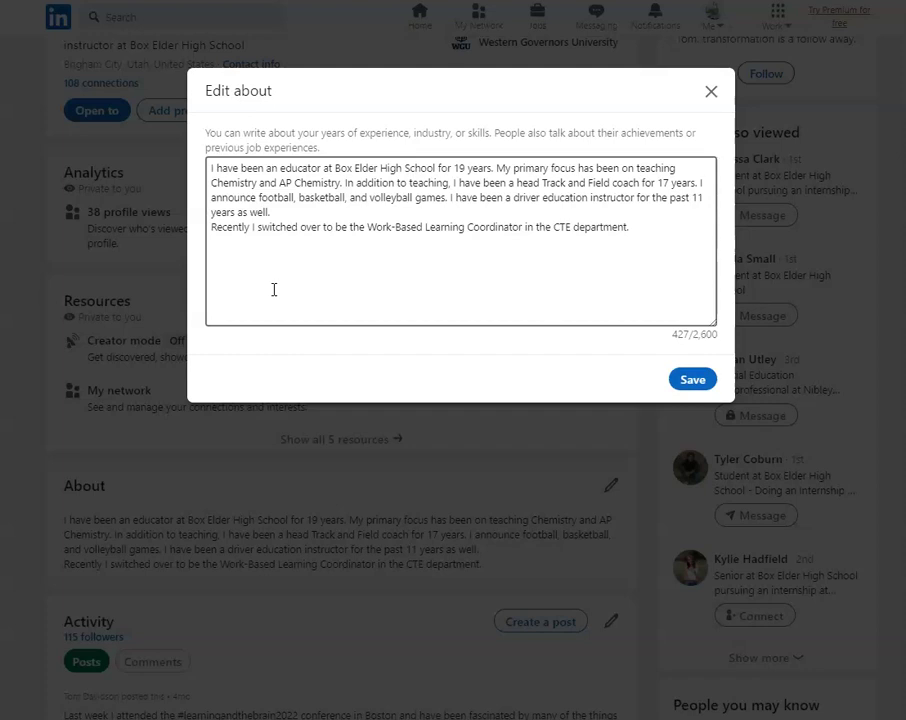
pyautogui.click(253, 281)
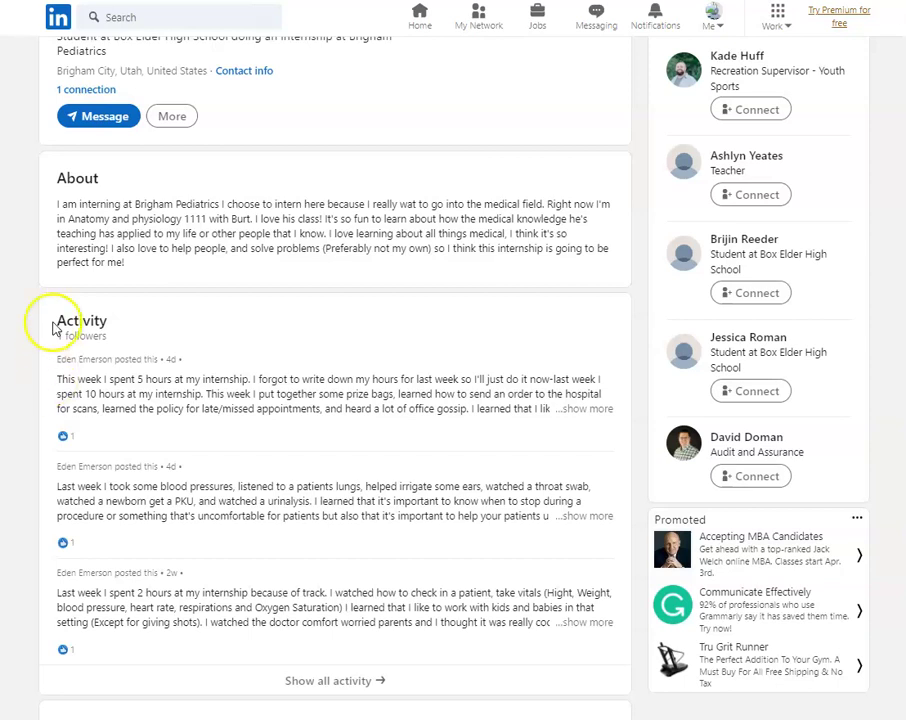
pyautogui.moveTo(59, 199); pyautogui.dragTo(186, 180)
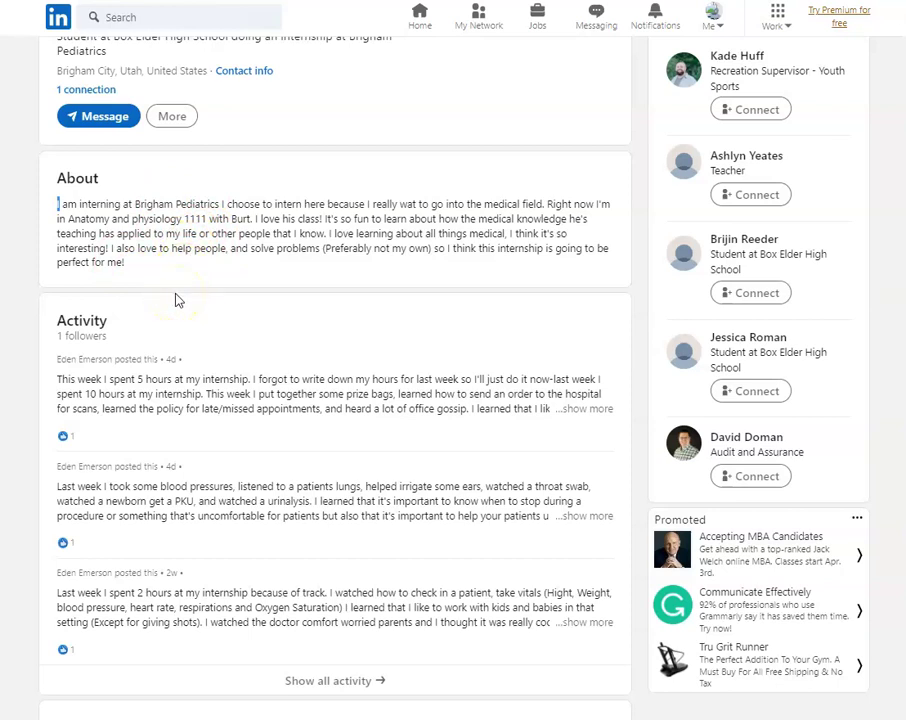
pyautogui.moveTo(155, 218); pyautogui.dragTo(340, 214)
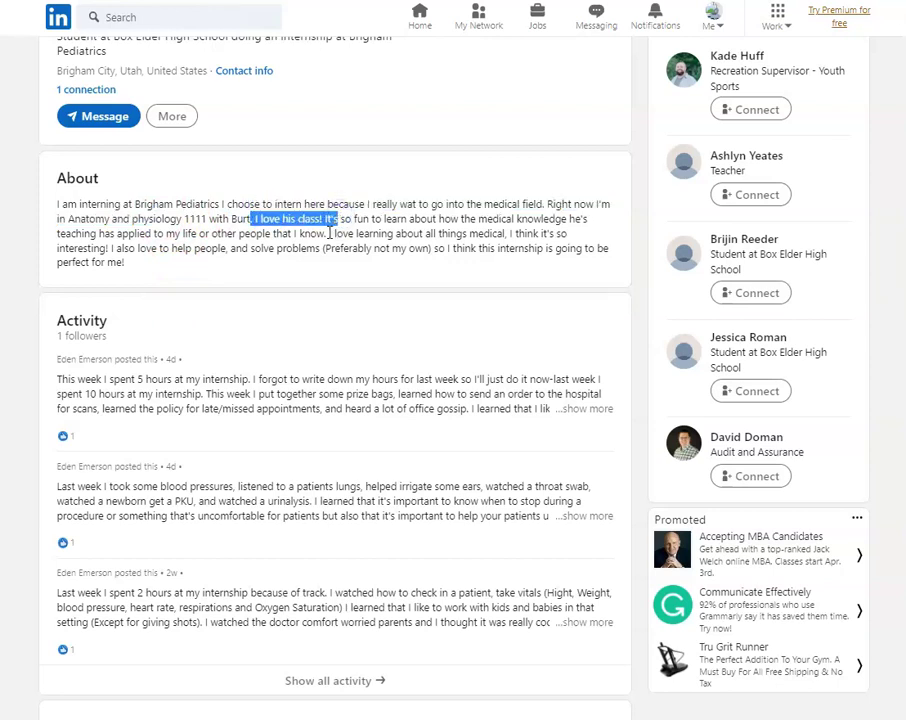
pyautogui.moveTo(298, 248); pyautogui.dragTo(320, 262)
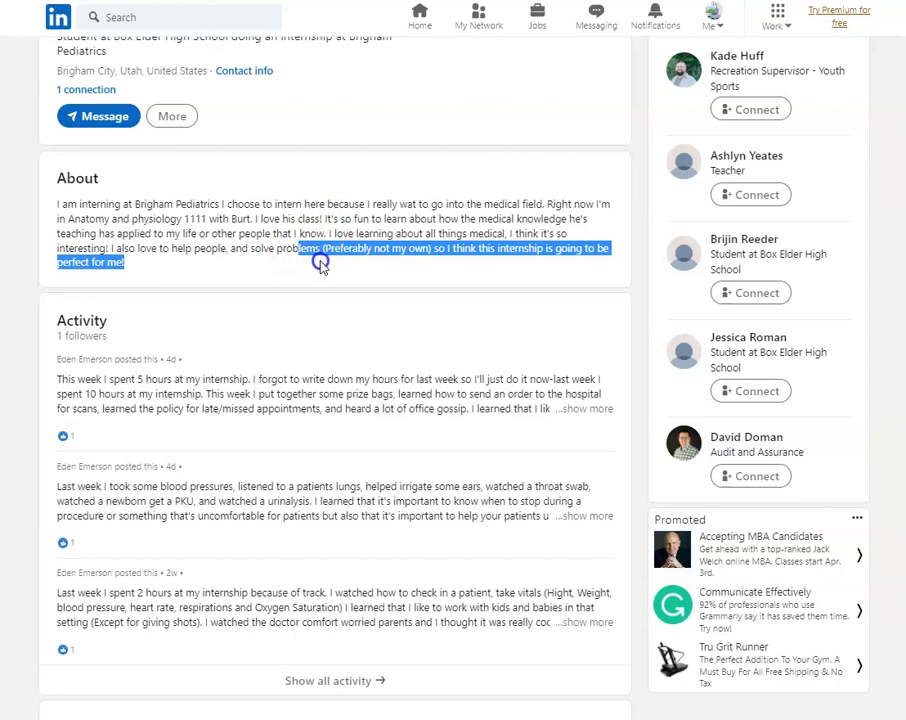
pyautogui.click(254, 270)
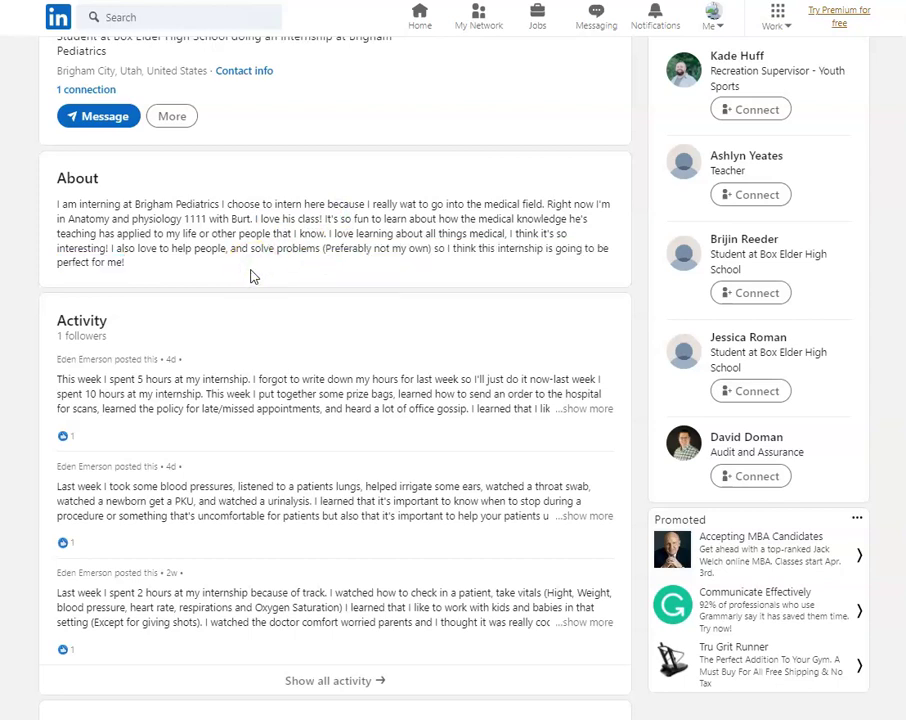
pyautogui.scroll(3, 247, 277)
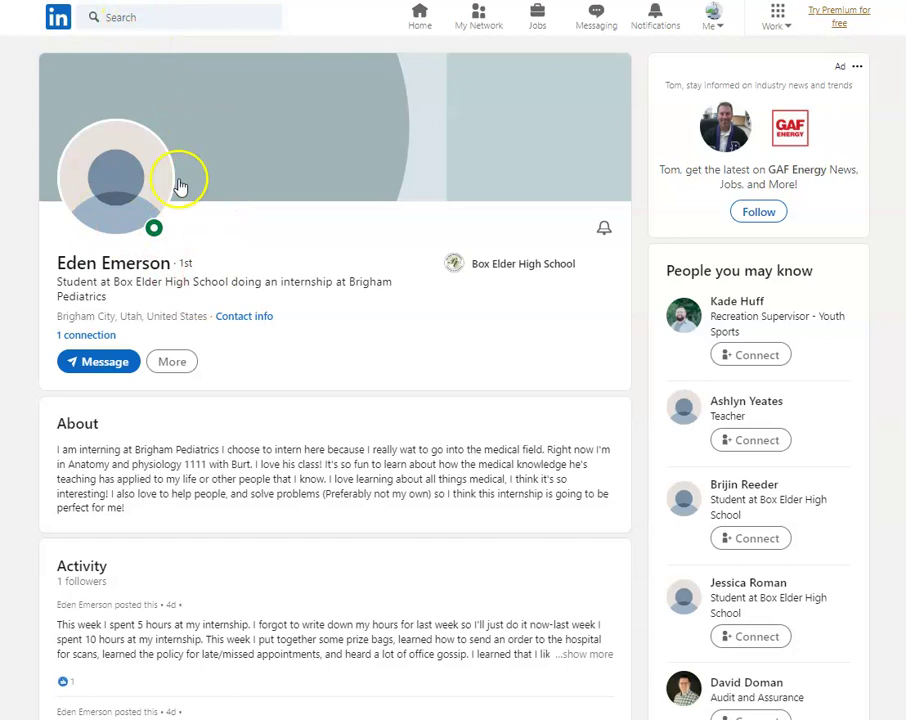
# Search for the teacher's own name with 'box' and go to their profile from the results
pyautogui.click(129, 18)
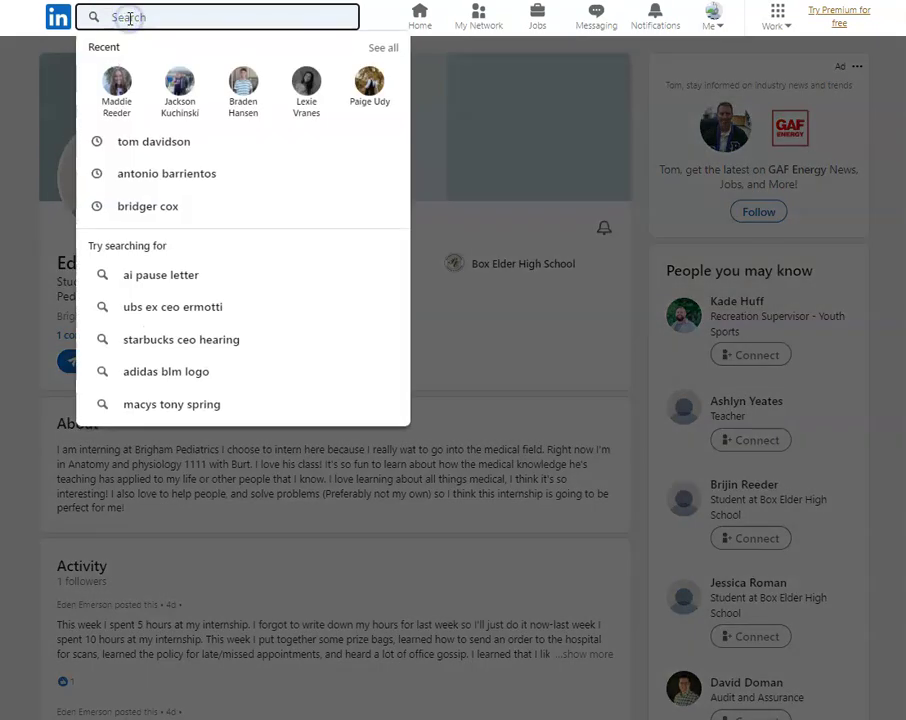
pyautogui.write('tom davidson')
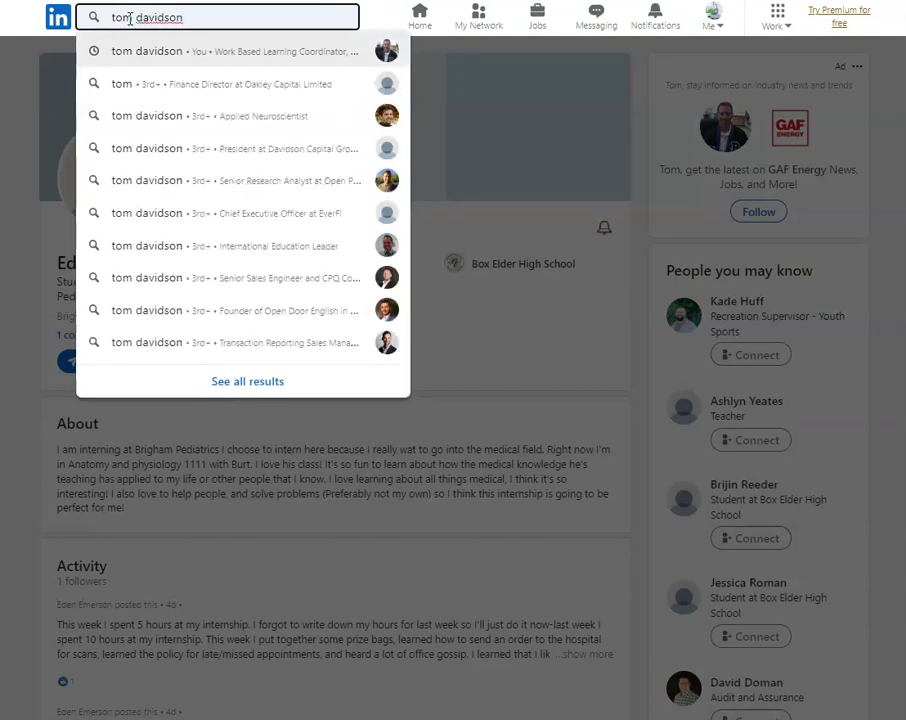
pyautogui.write(' box')
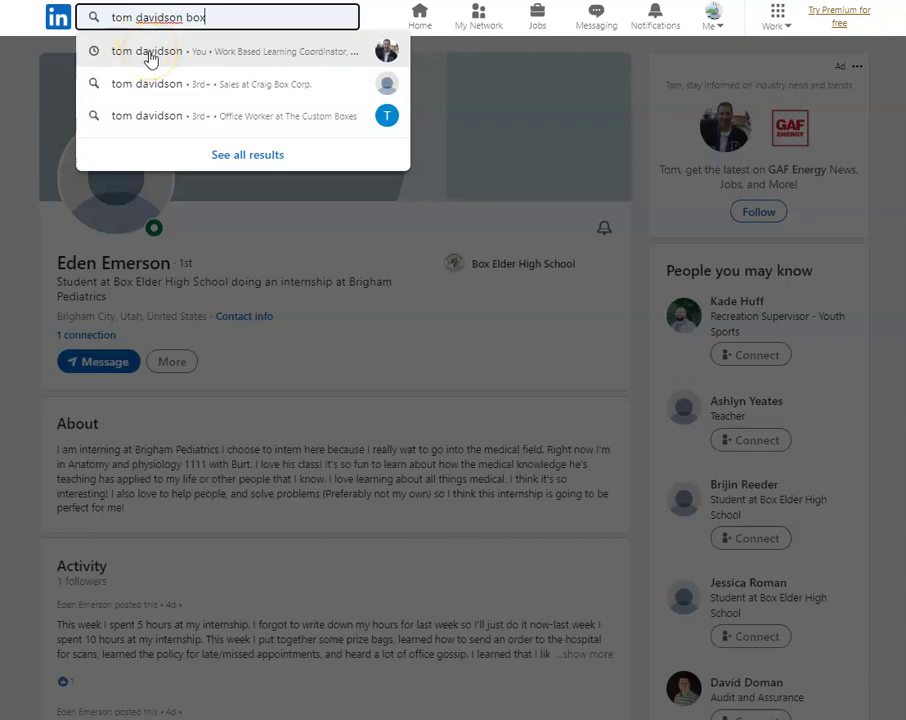
pyautogui.click(150, 58)
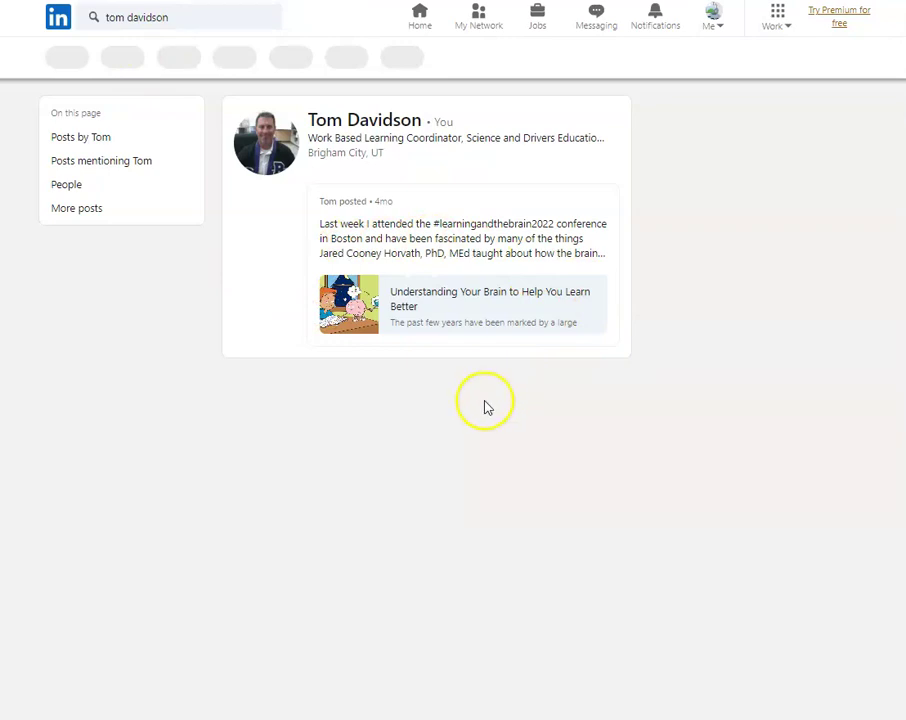
pyautogui.click(367, 118)
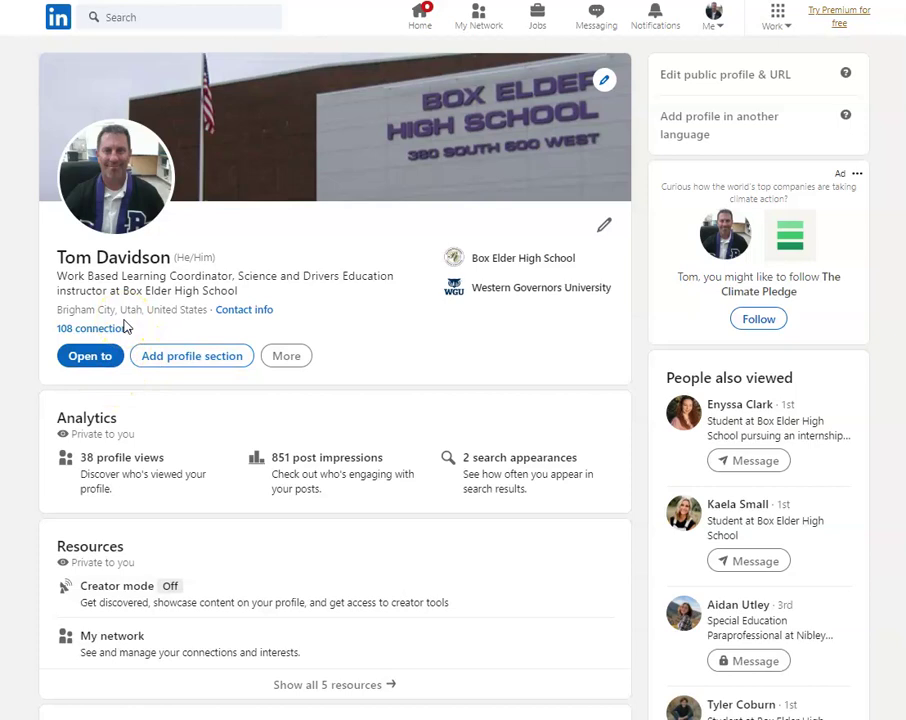
# Look over the Activity and Experience sections, then bring up the Add profile section choices
pyautogui.scroll(-3, 336, 268)
pyautogui.scroll(-3, 336, 270)
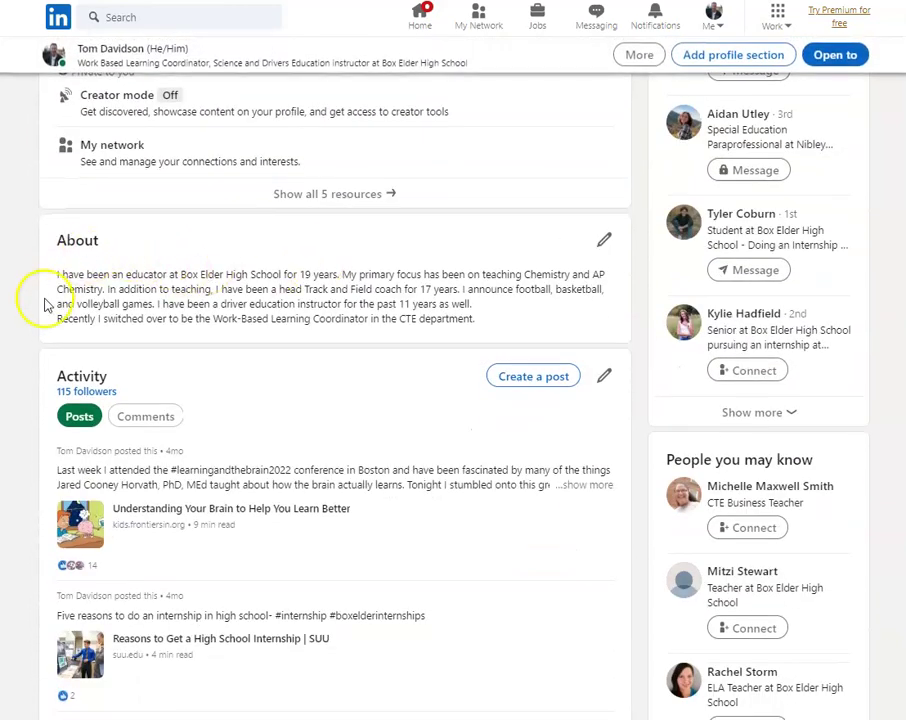
pyautogui.moveTo(43, 370); pyautogui.dragTo(108, 376)
pyautogui.scroll(-6, 266, 284)
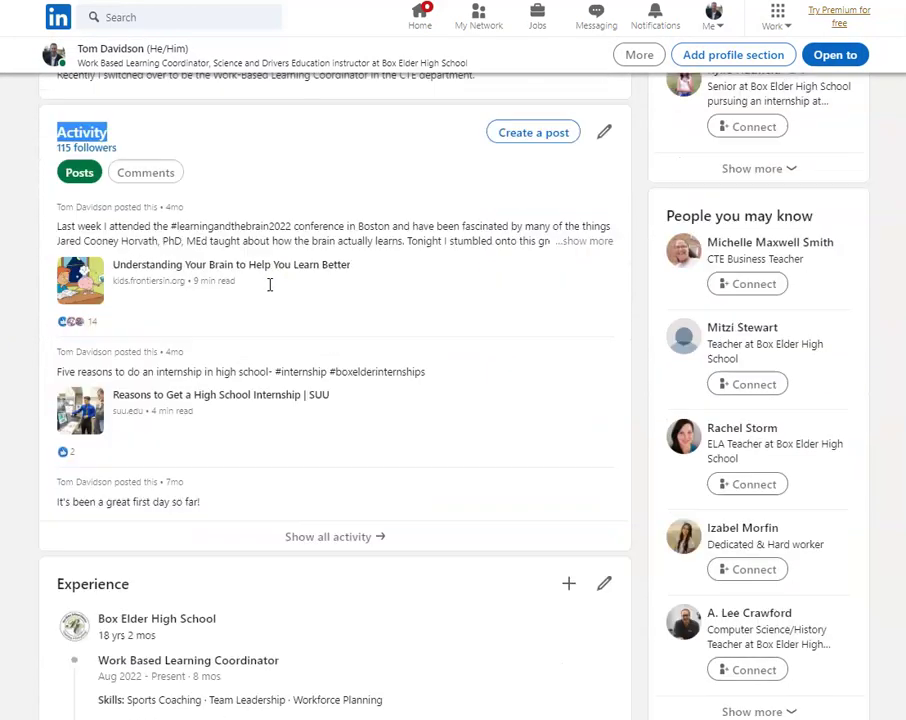
pyautogui.moveTo(146, 256); pyautogui.dragTo(52, 240)
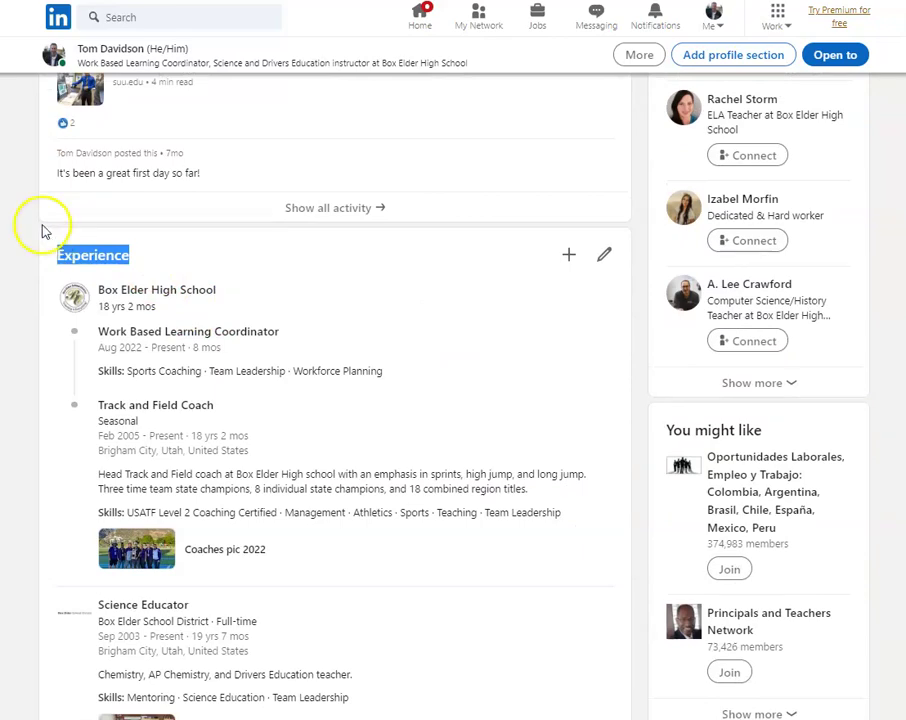
pyautogui.scroll(12, 202, 254)
pyautogui.scroll(2, 205, 258)
pyautogui.click(184, 358)
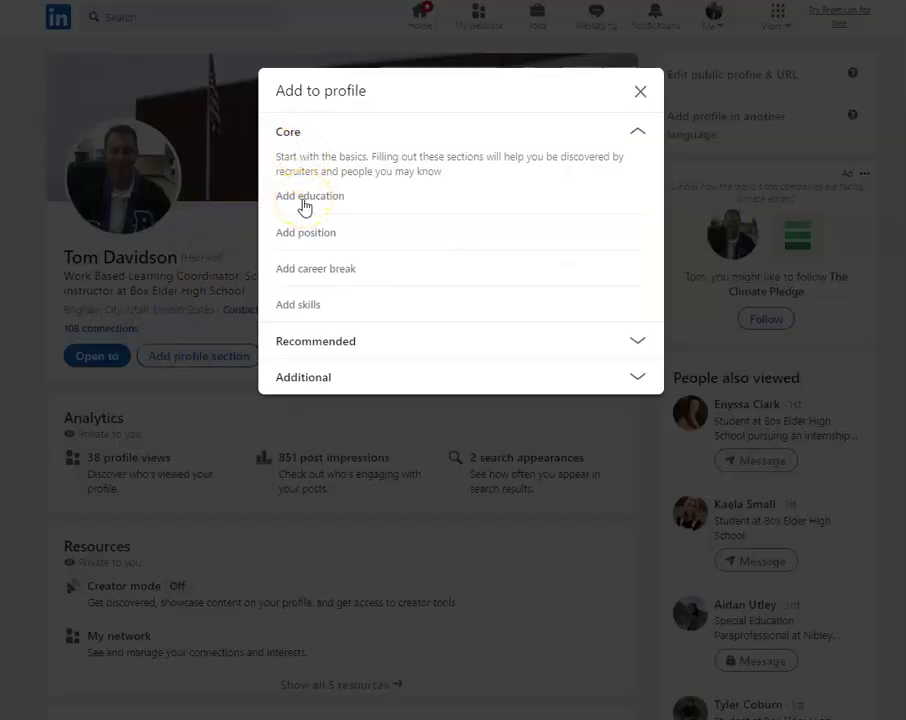
# Choose Add position and scroll through the blank Add experience form with Industry set to Education
pyautogui.click(303, 232)
pyautogui.click(318, 234)
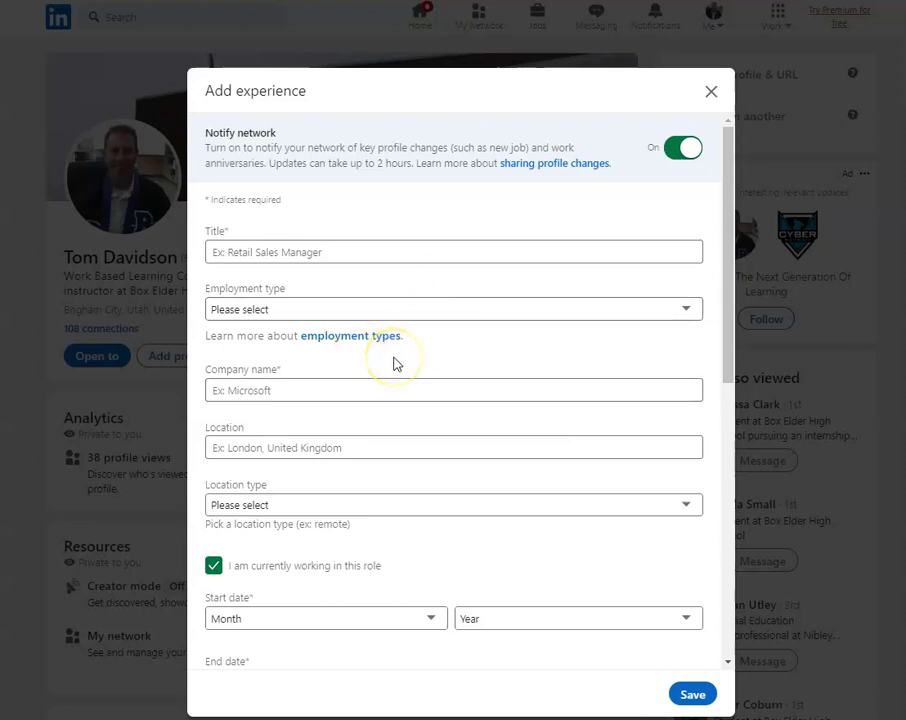
pyautogui.scroll(-6, 394, 364)
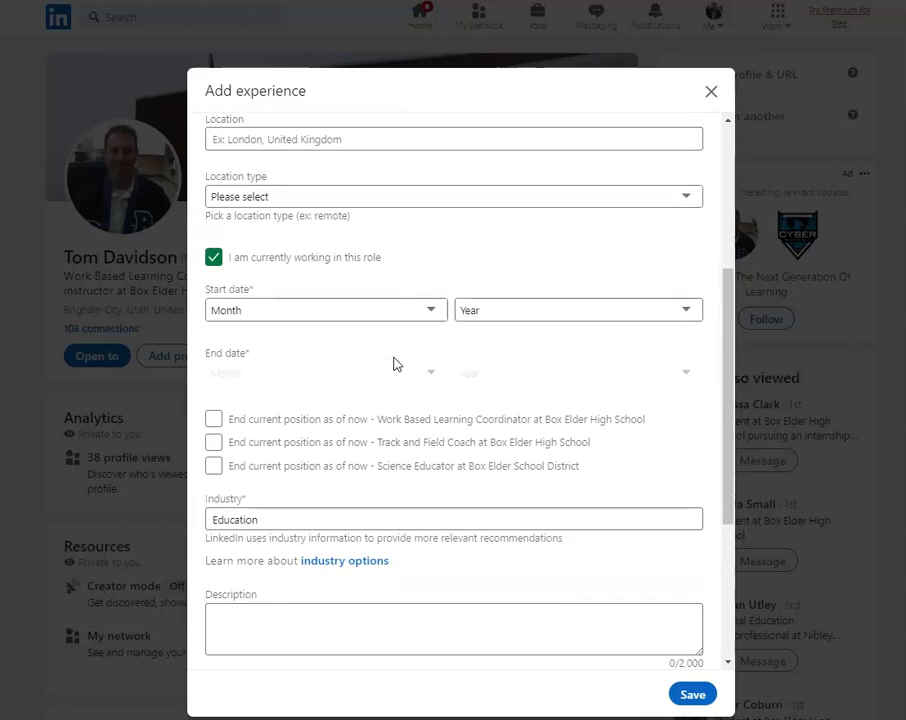
pyautogui.scroll(-1, 395, 364)
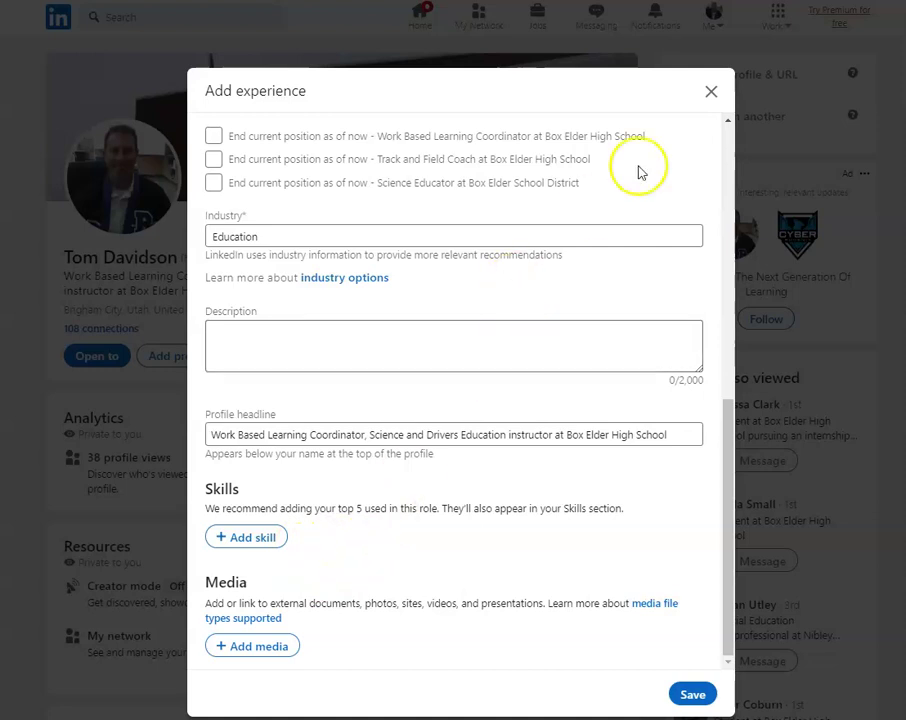
# Discard the Add experience form and go to the full list of all 11 skills
pyautogui.click(711, 91)
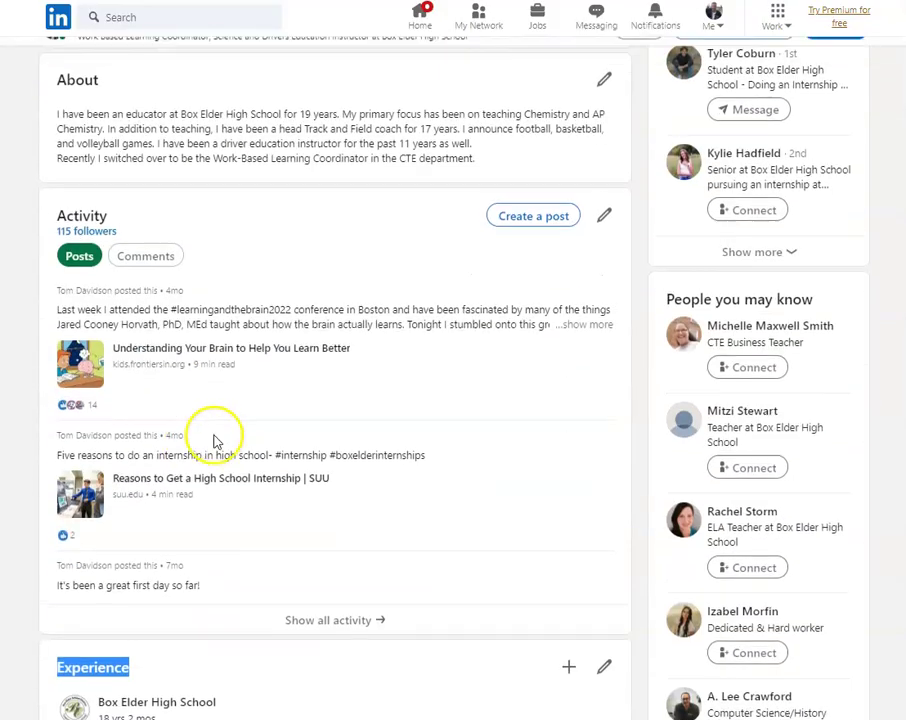
pyautogui.scroll(-10, 192, 473)
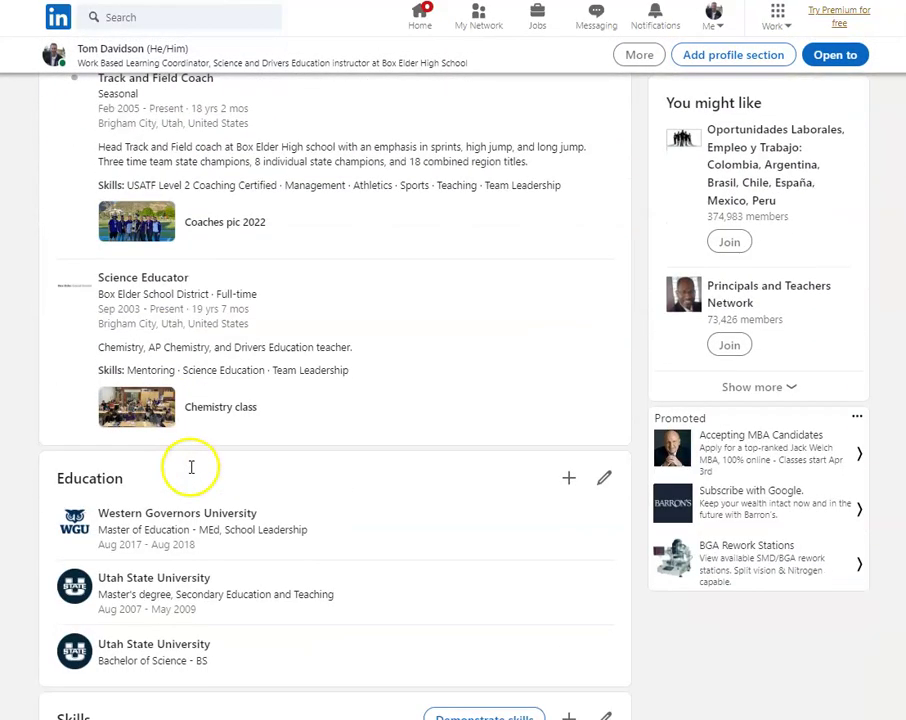
pyautogui.scroll(-2, 193, 500)
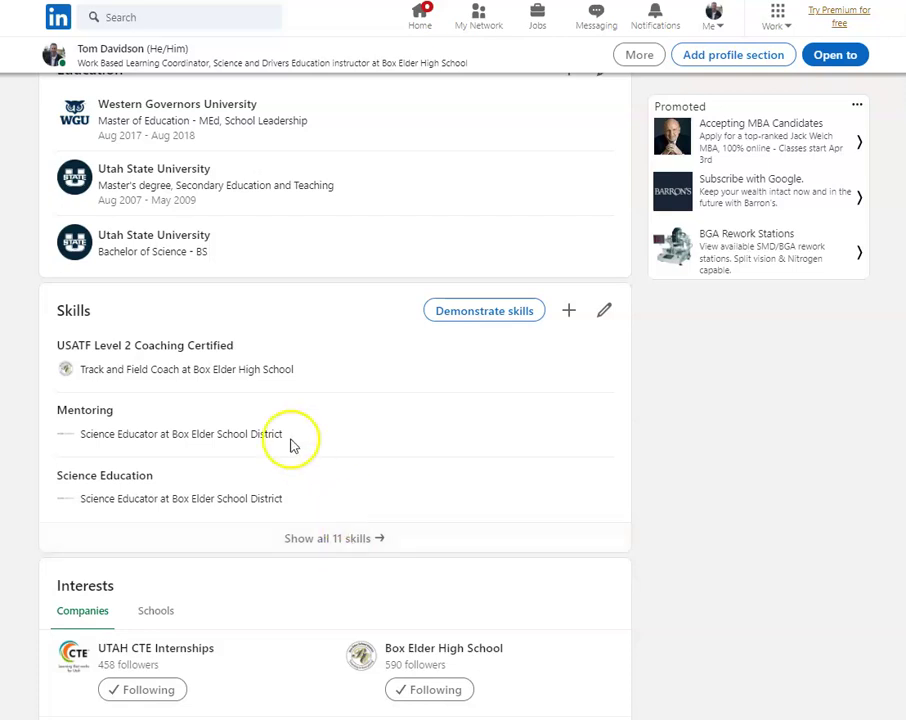
pyautogui.click(303, 538)
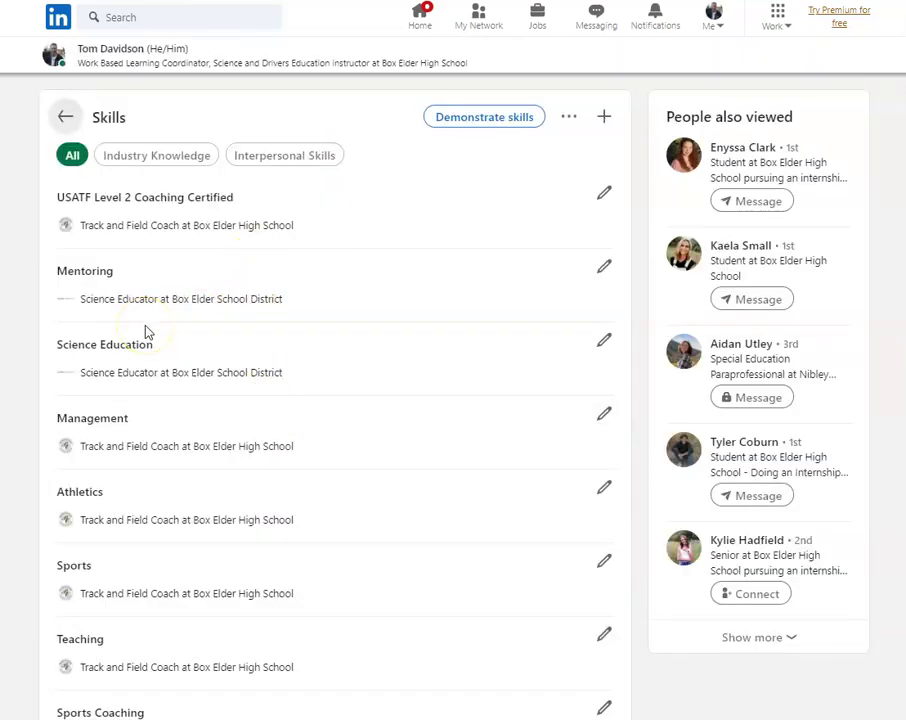
# Leave the Skills page and return to the top of the profile with banner and headline
pyautogui.scroll(-4, 145, 330)
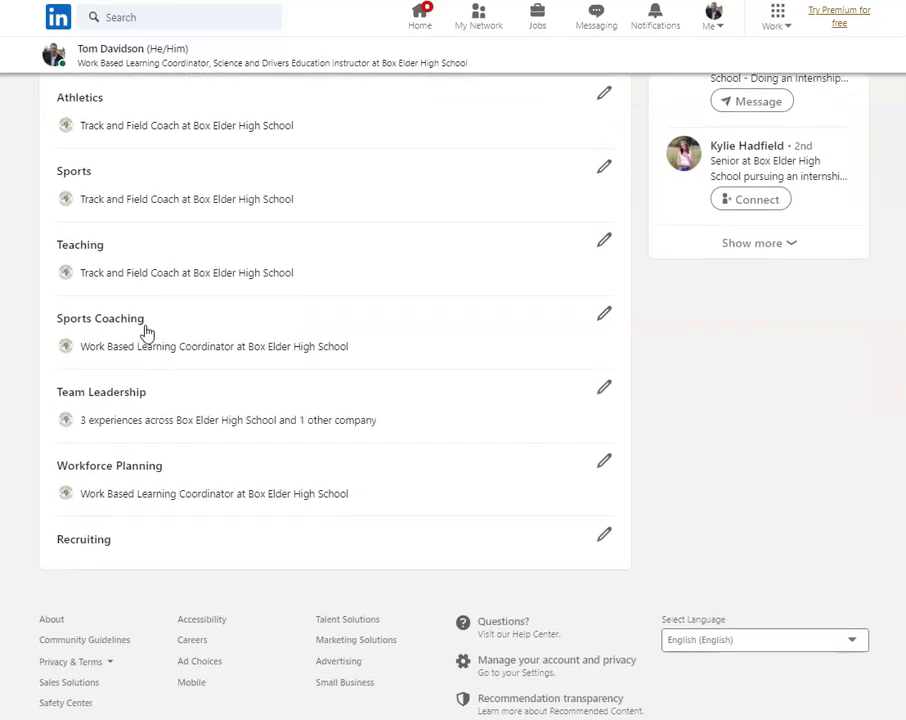
pyautogui.scroll(5, 140, 338)
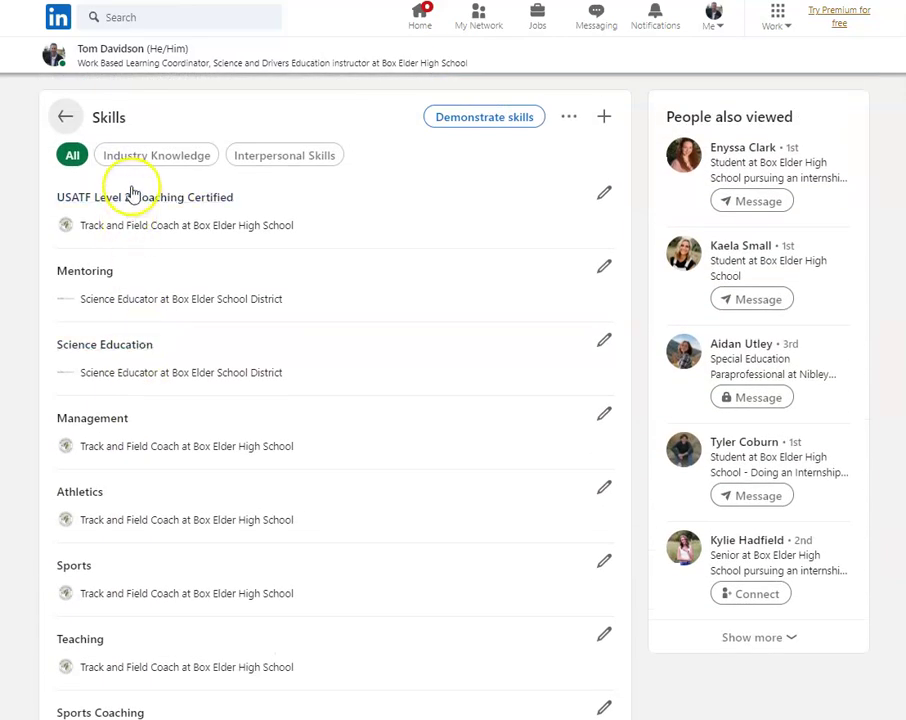
pyautogui.click(65, 119)
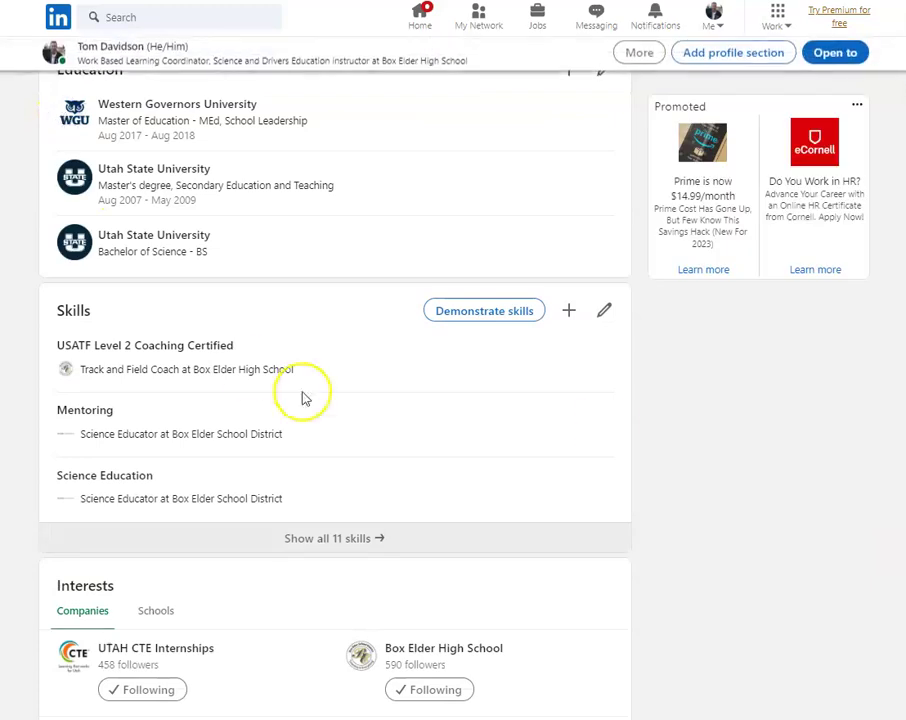
pyautogui.scroll(5, 673, 588)
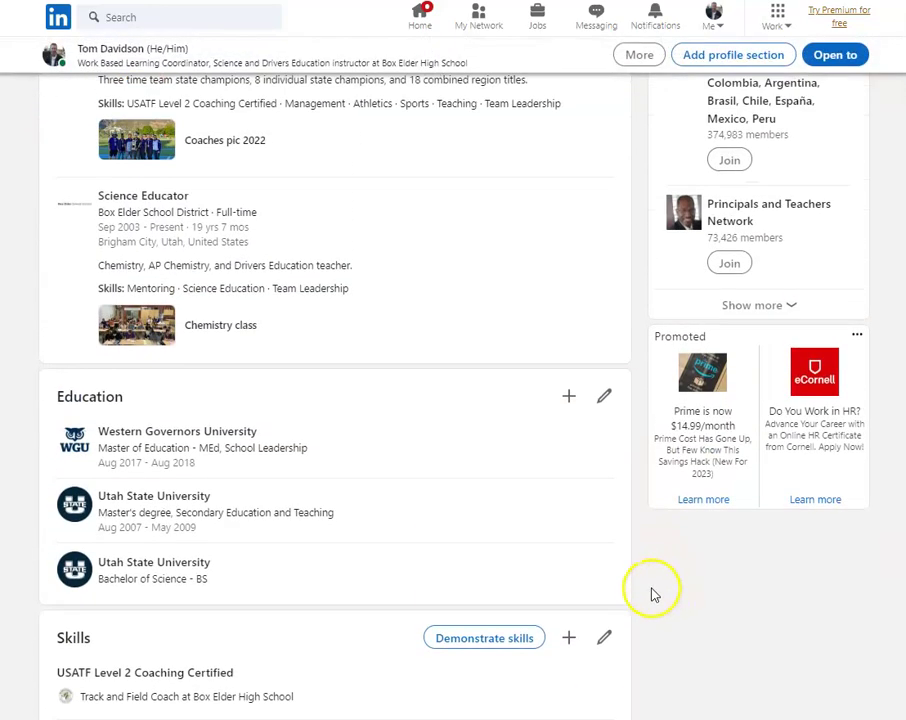
pyautogui.scroll(4, 390, 588)
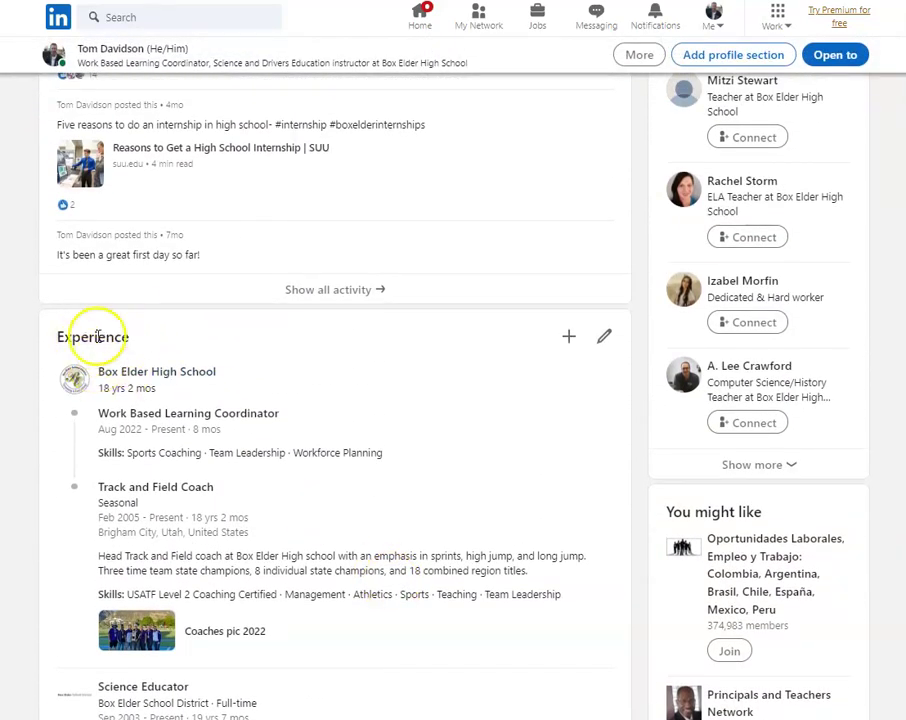
pyautogui.scroll(1, 140, 340)
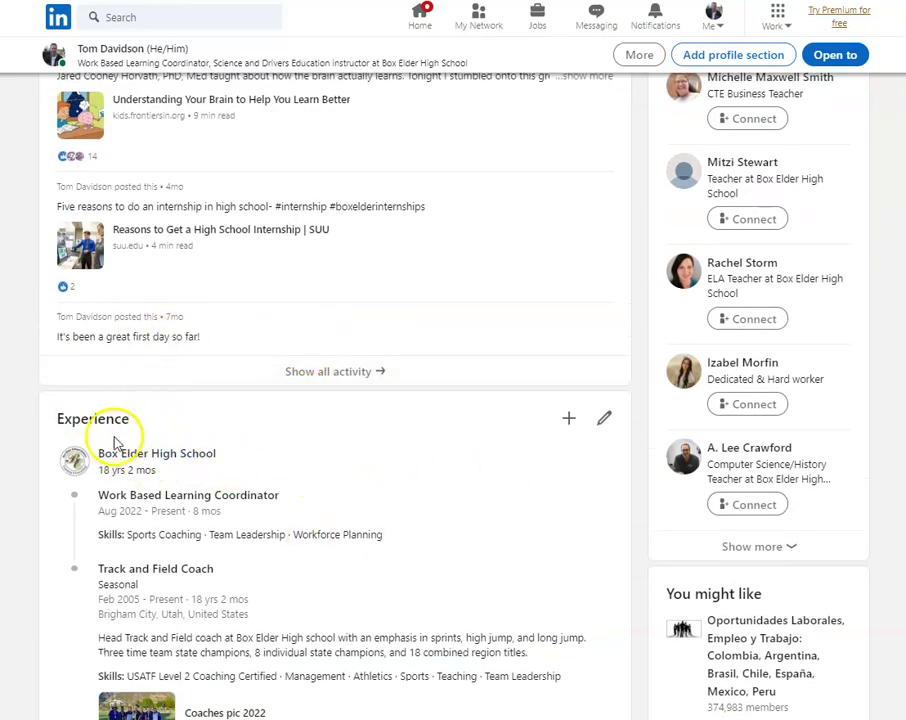
pyautogui.scroll(10, 140, 440)
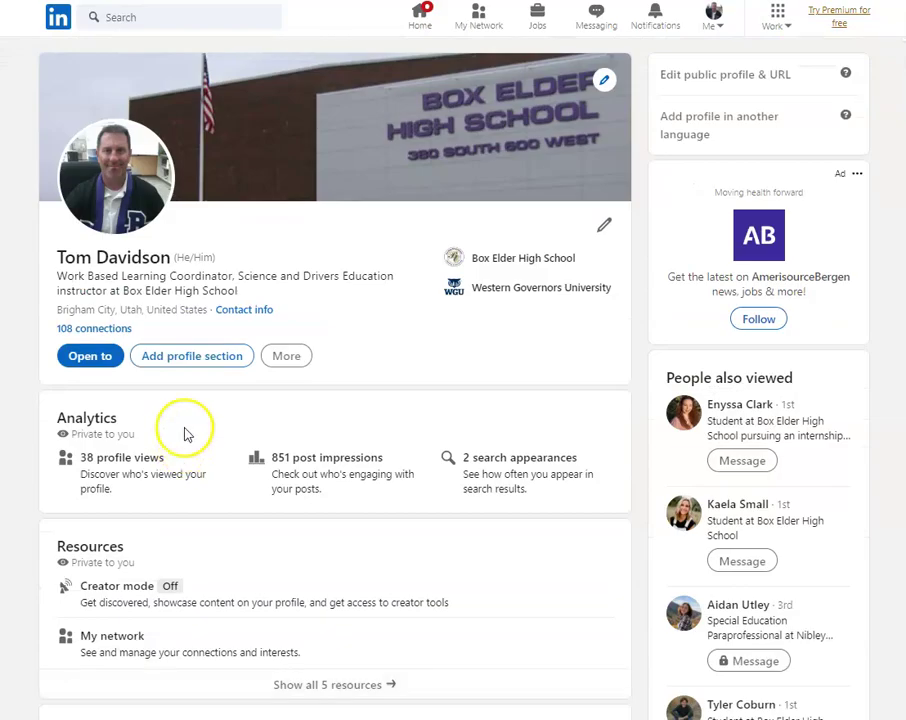
# Dismiss the add-to-profile choices and go to the Experience section's full editing page
pyautogui.click(197, 370)
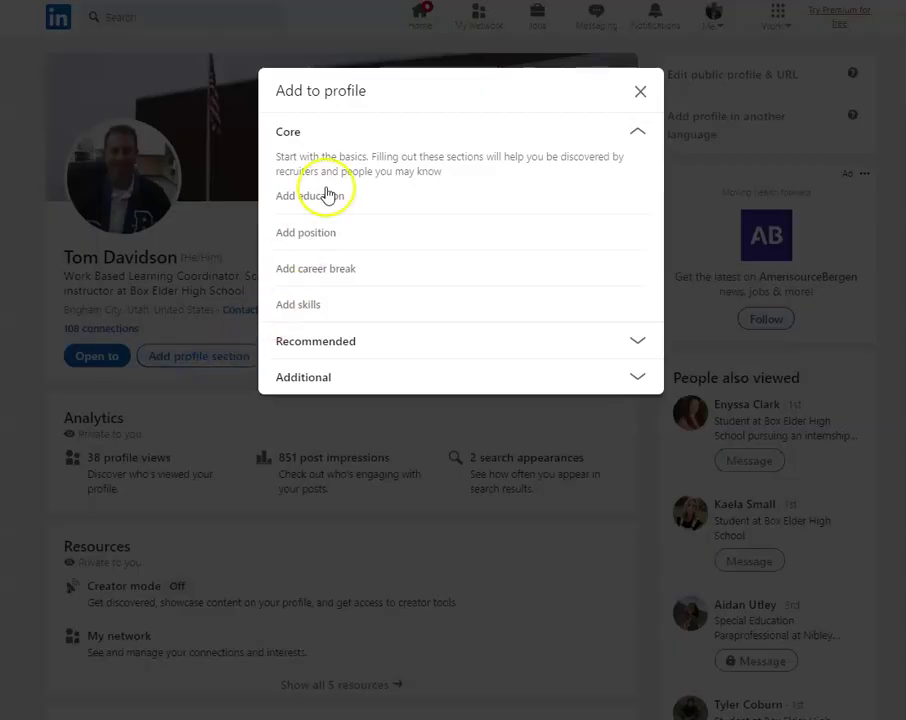
pyautogui.click(641, 91)
pyautogui.scroll(-12, 405, 318)
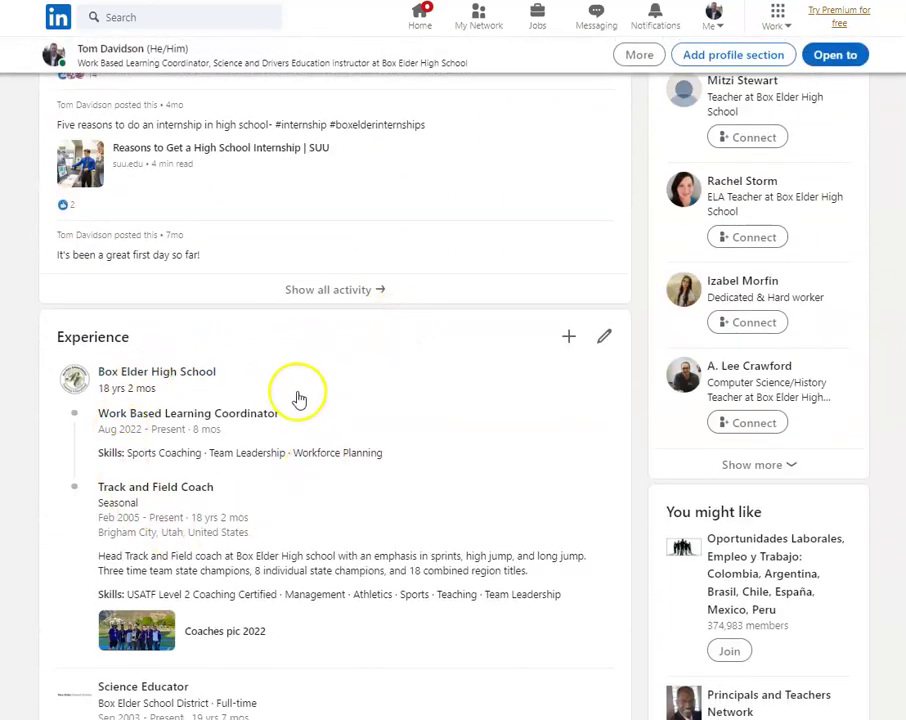
pyautogui.scroll(-1, 299, 398)
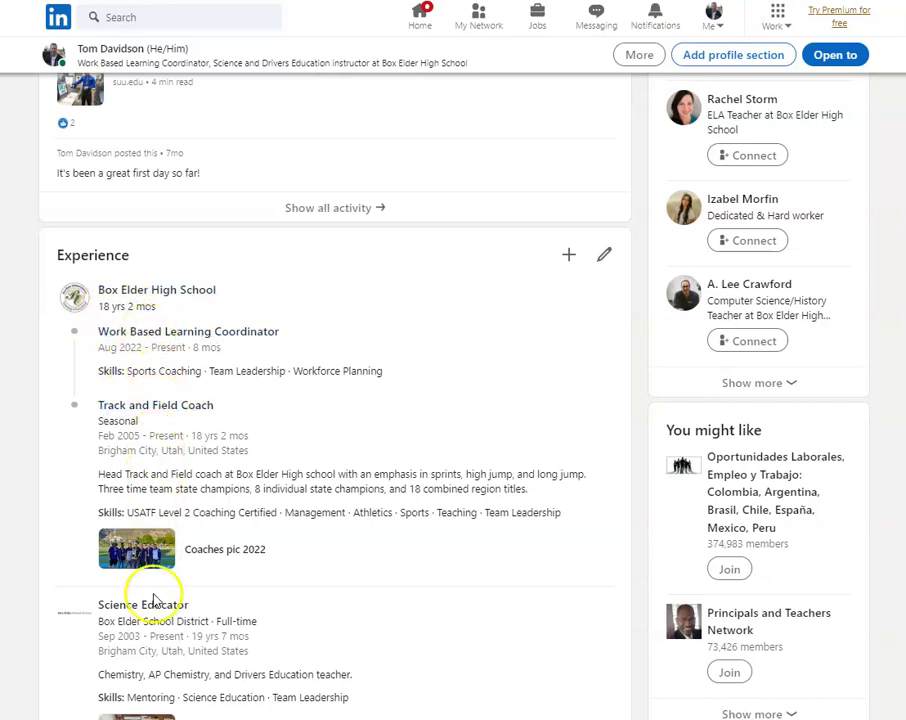
pyautogui.scroll(-3, 240, 517)
pyautogui.scroll(3, 252, 524)
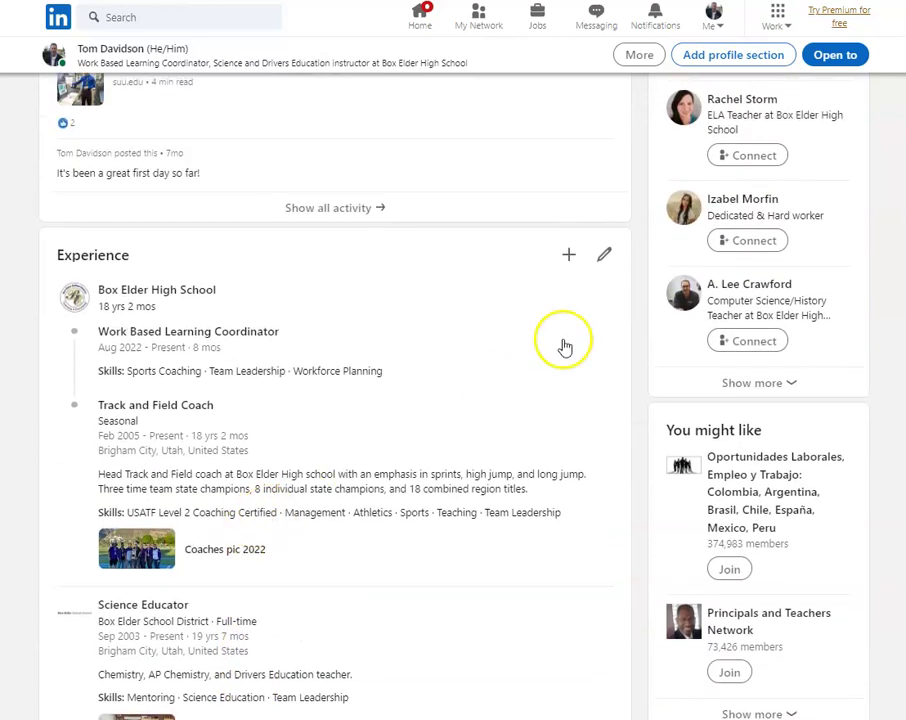
pyautogui.click(606, 256)
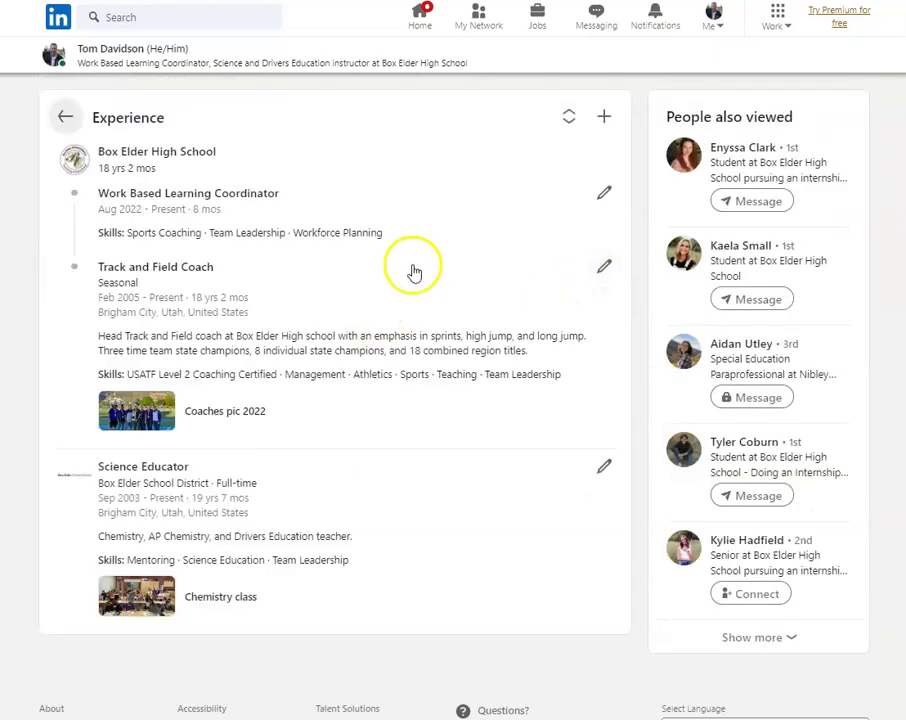
# Leave the Experience page and return to the main profile showing the Box Elder roles
pyautogui.click(66, 116)
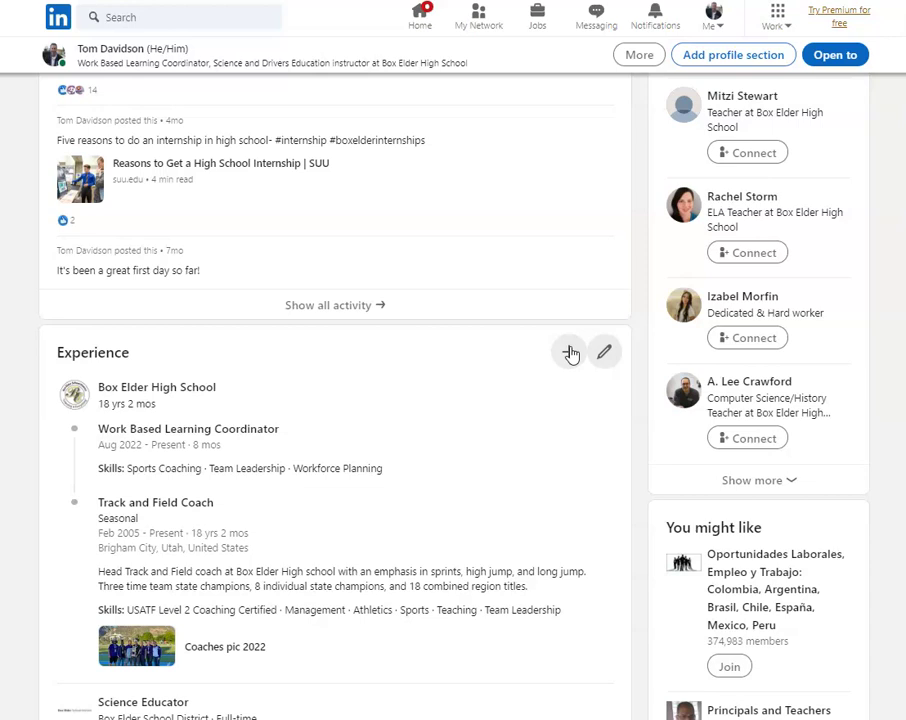
pyautogui.click(569, 352)
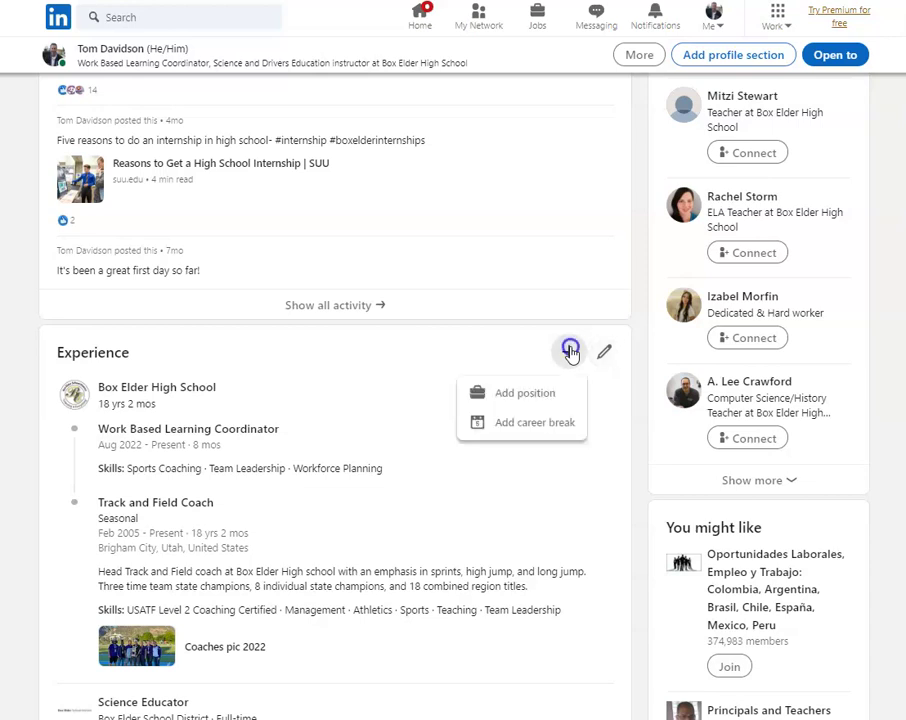
pyautogui.click(541, 393)
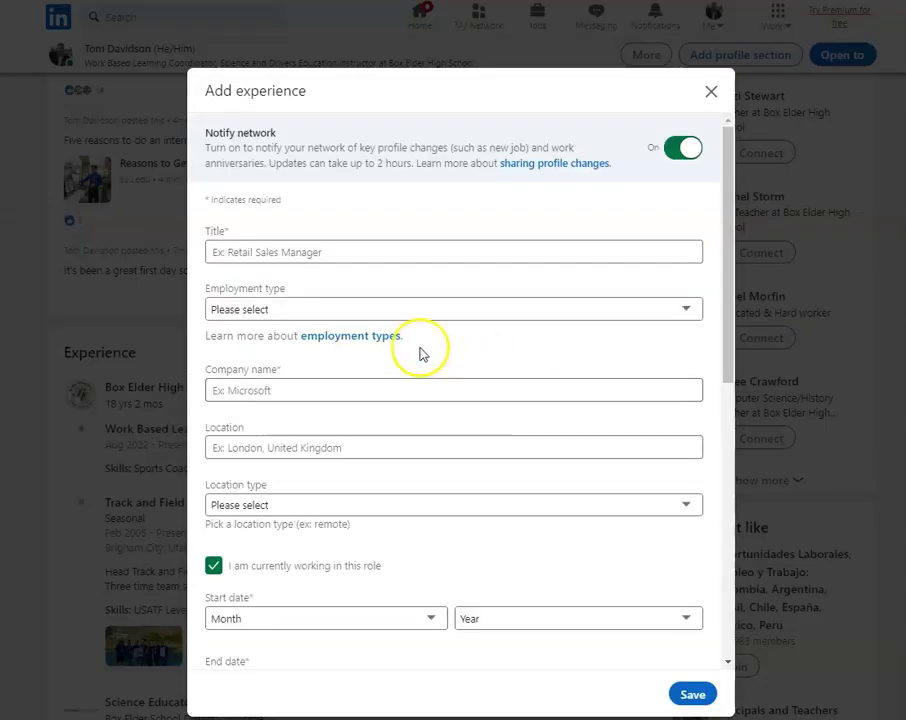
pyautogui.click(300, 245)
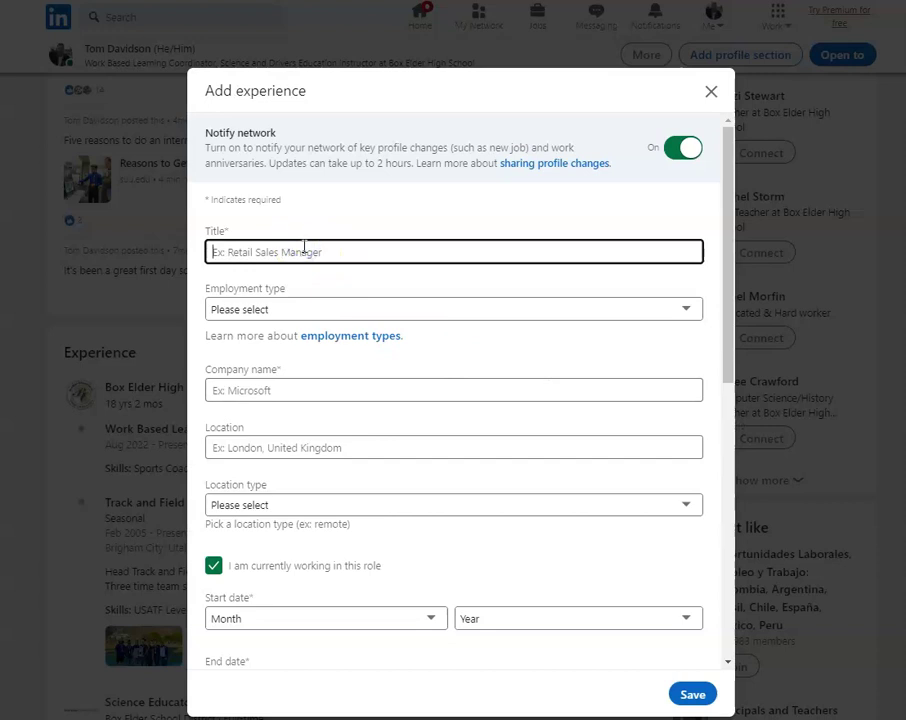
pyautogui.click(291, 308)
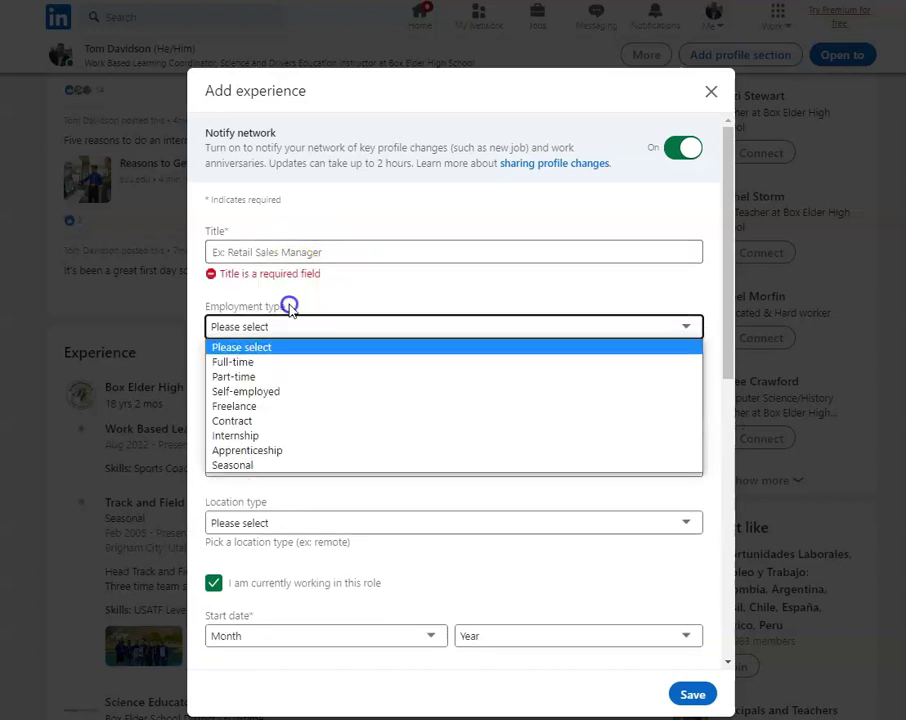
pyautogui.click(262, 435)
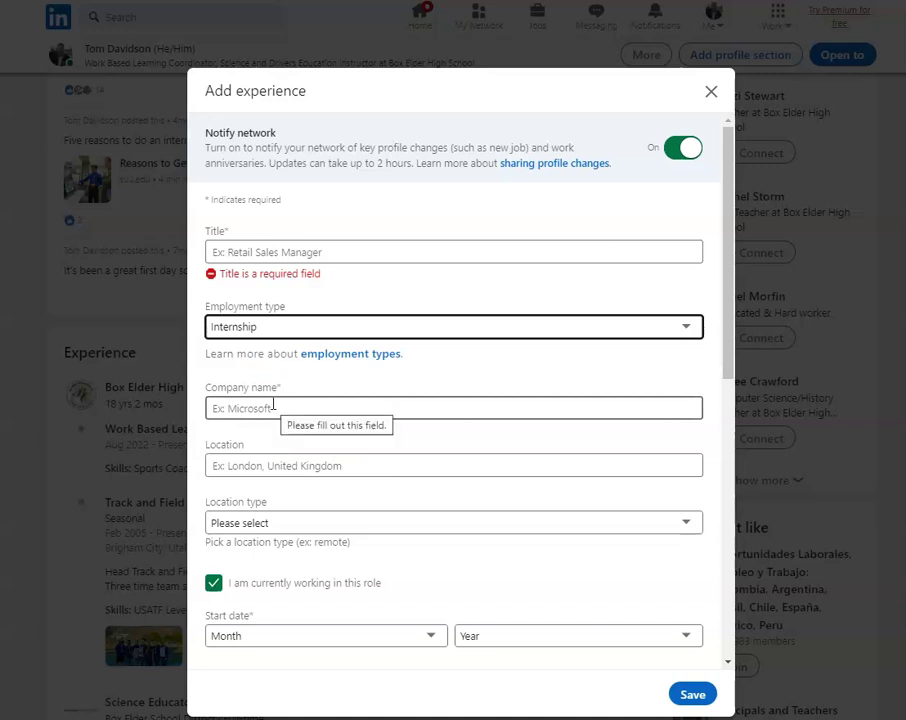
pyautogui.click(285, 522)
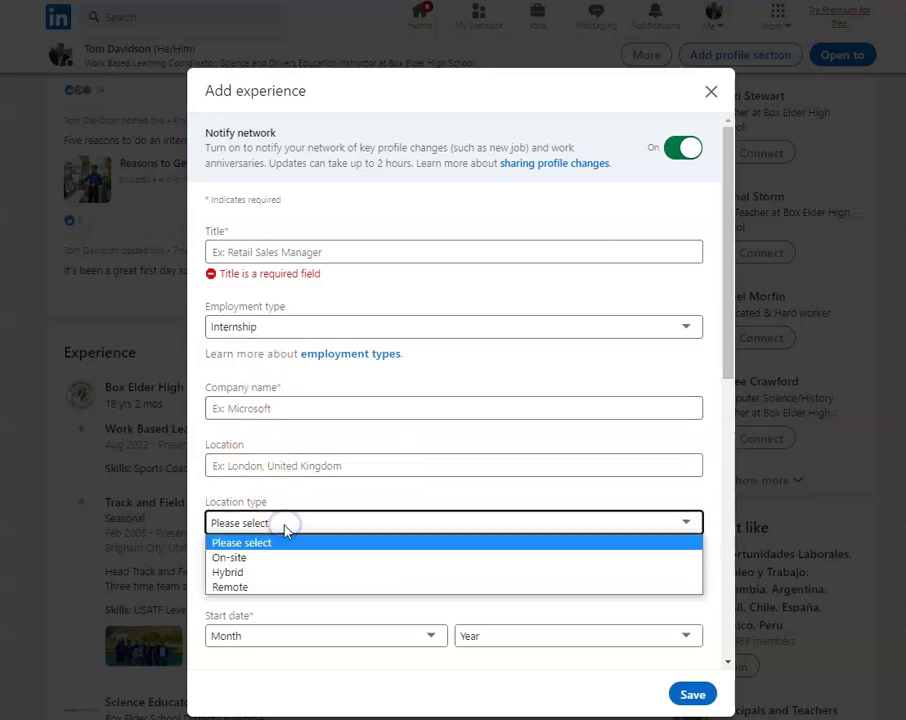
pyautogui.click(292, 522)
pyautogui.scroll(-1, 310, 510)
pyautogui.scroll(-7, 310, 510)
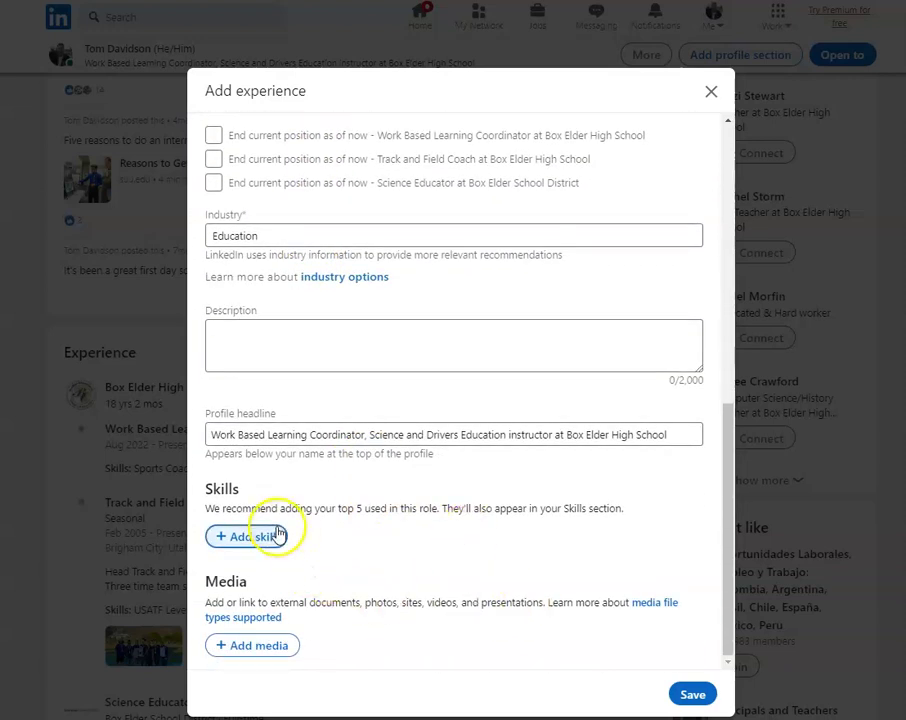
pyautogui.scroll(7, 540, 532)
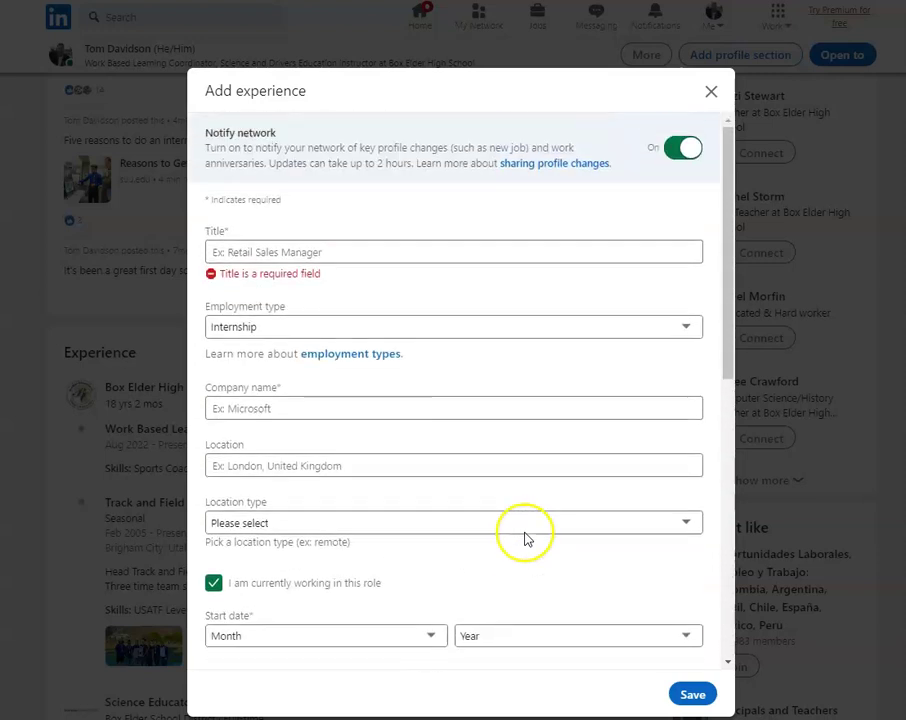
pyautogui.click(713, 97)
pyautogui.click(488, 305)
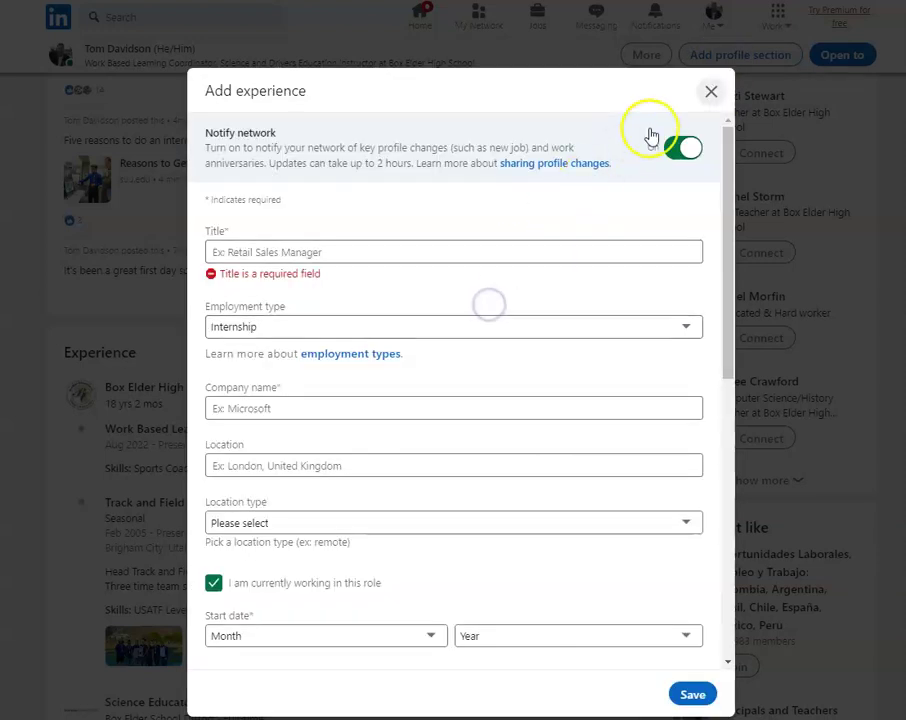
pyautogui.click(711, 92)
pyautogui.click(545, 306)
pyautogui.scroll(-7, 131, 418)
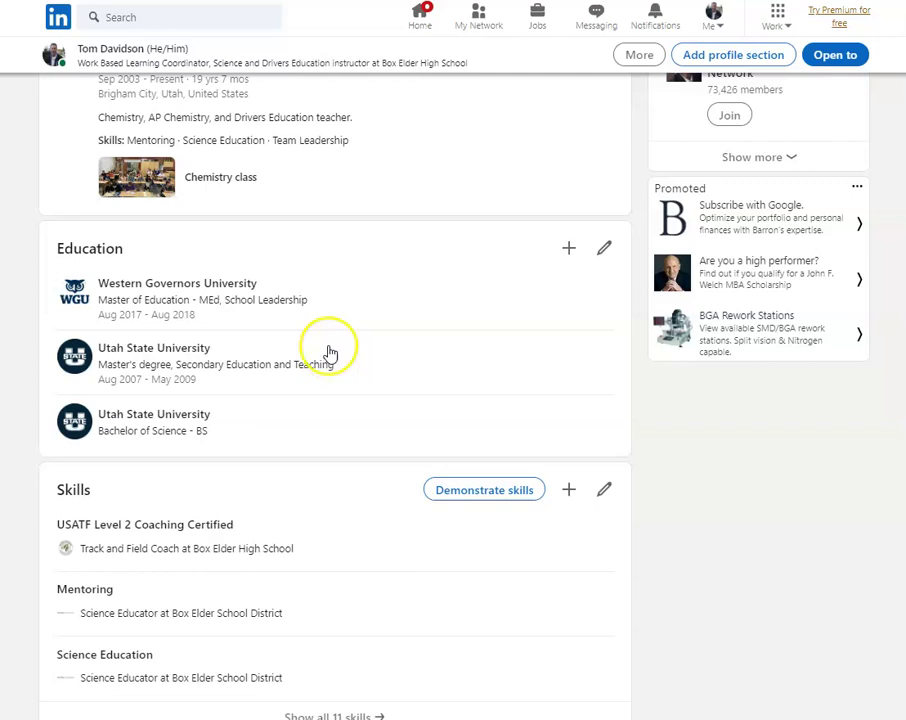
pyautogui.scroll(-1, 382, 338)
pyautogui.scroll(-2, 382, 338)
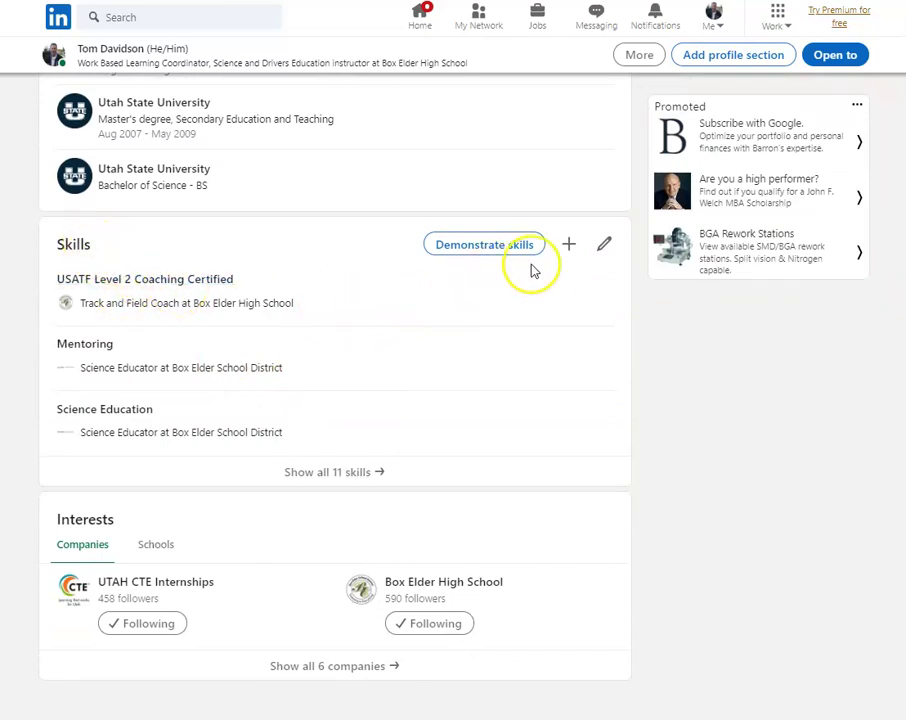
# Add the suggested Teacher Mentoring skill, linked to Utah State University, and save it
pyautogui.click(568, 245)
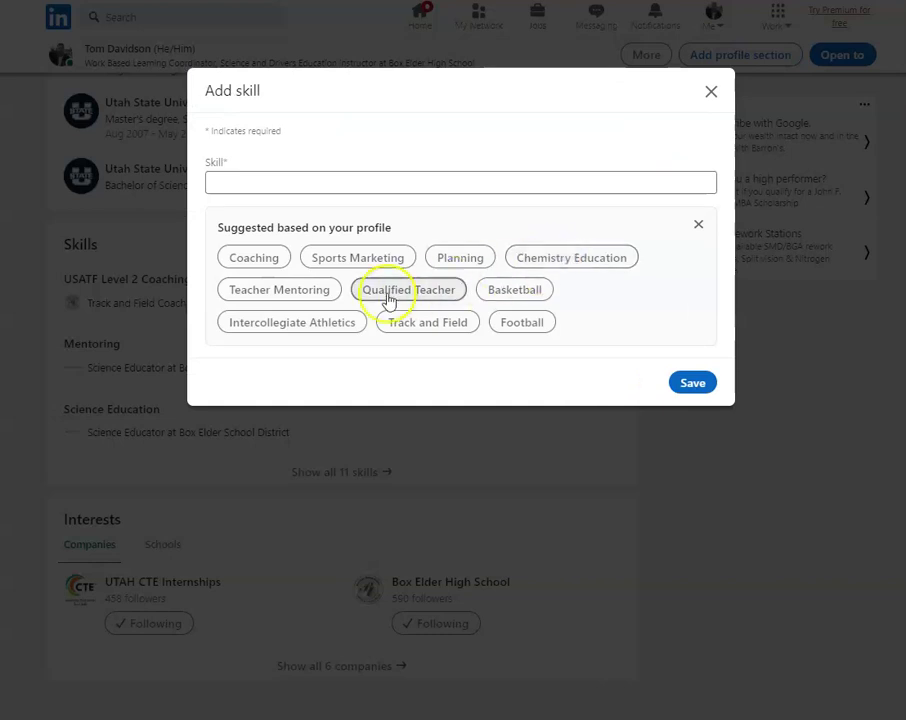
pyautogui.click(304, 292)
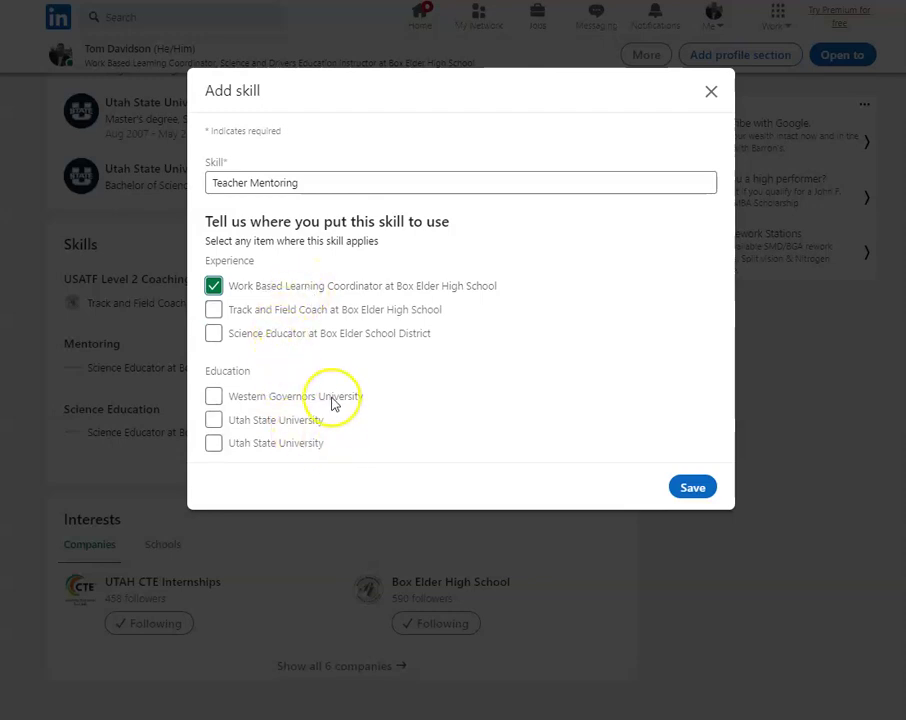
pyautogui.click(321, 422)
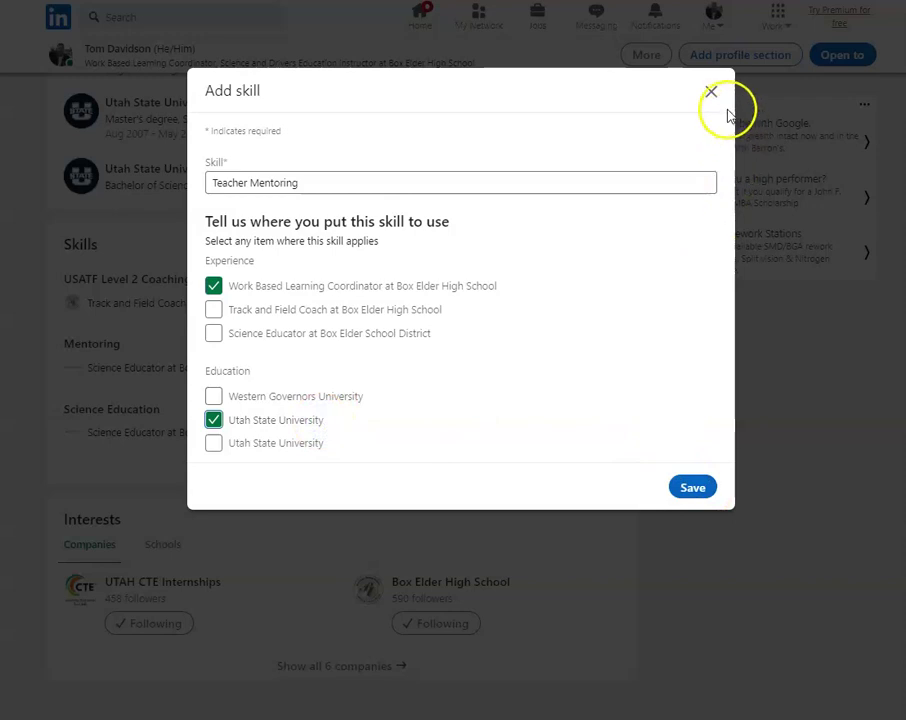
pyautogui.click(706, 488)
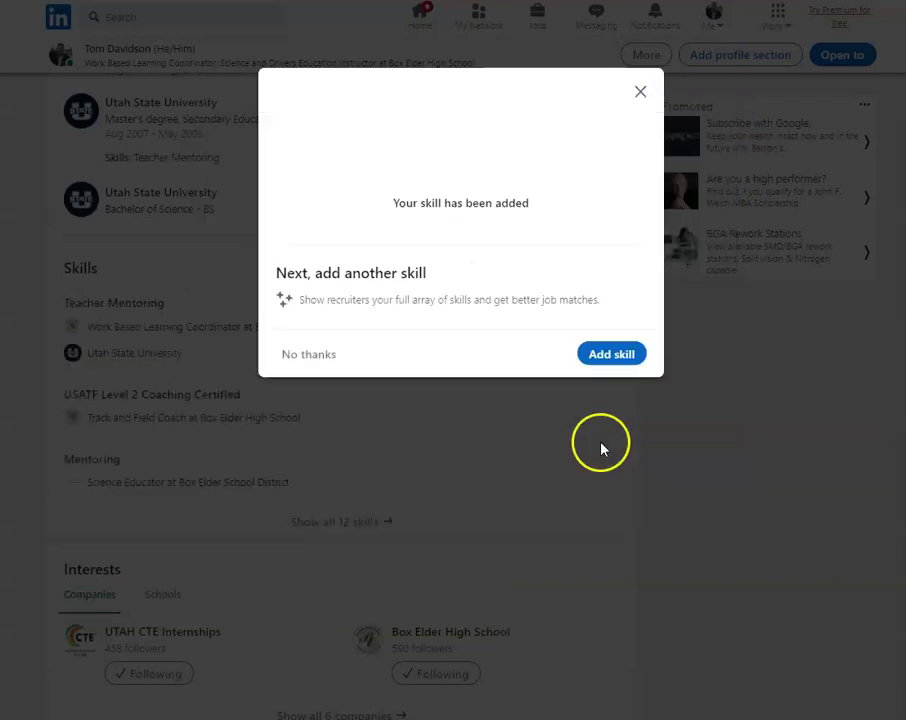
pyautogui.click(641, 93)
pyautogui.scroll(-5, 239, 500)
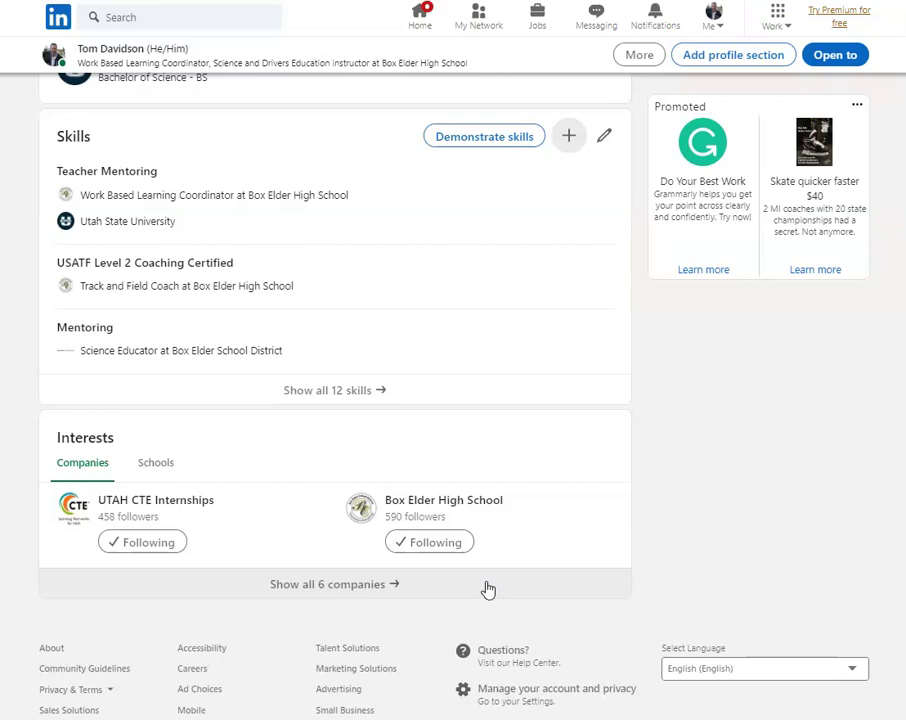
pyautogui.click(160, 463)
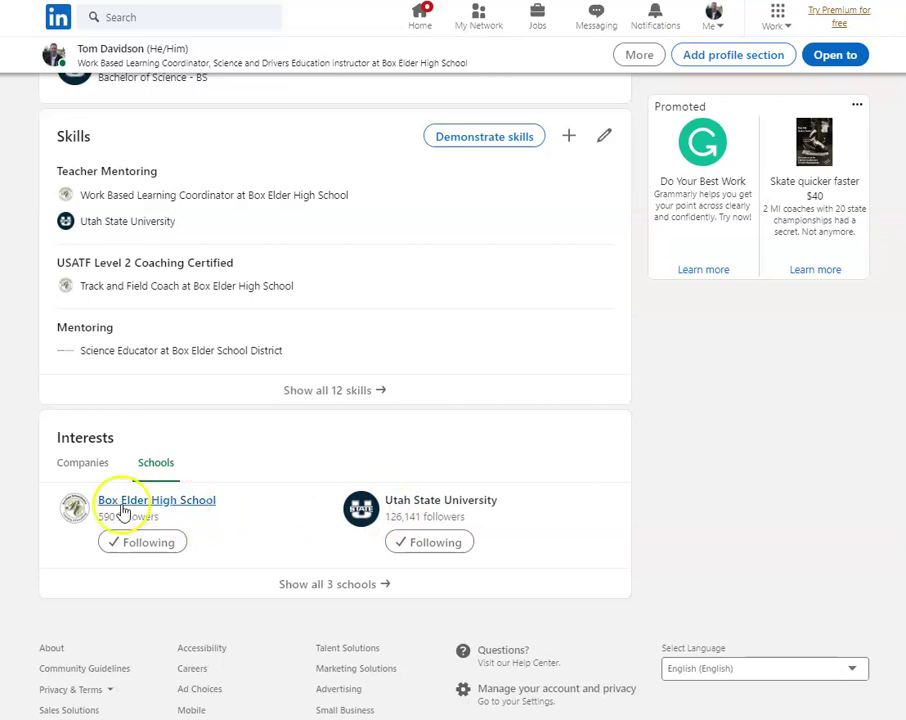
pyautogui.click(86, 466)
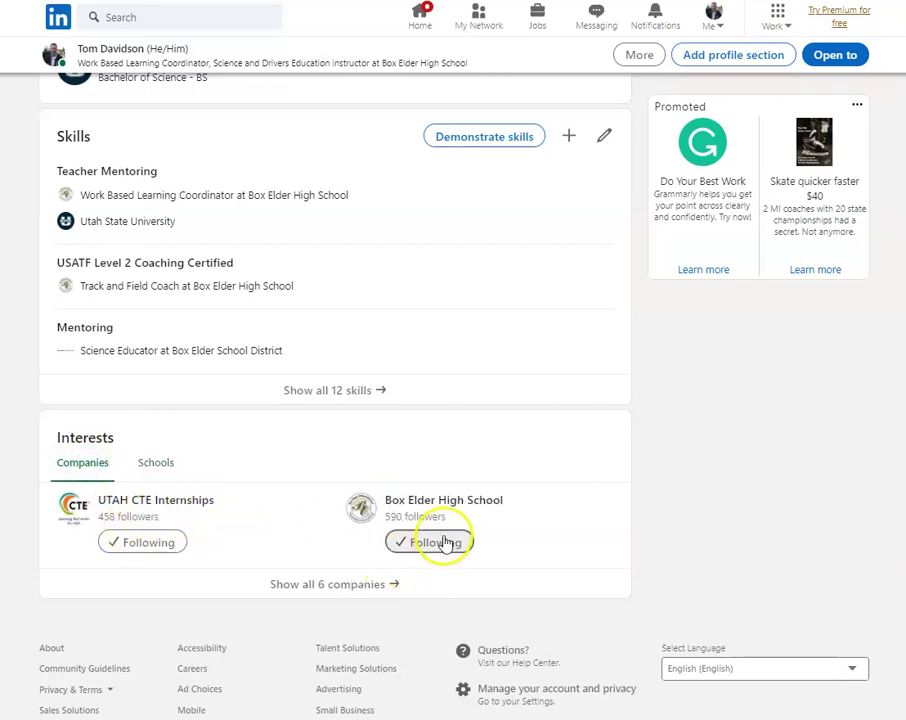
pyautogui.scroll(7, 205, 508)
pyautogui.scroll(8, 196, 518)
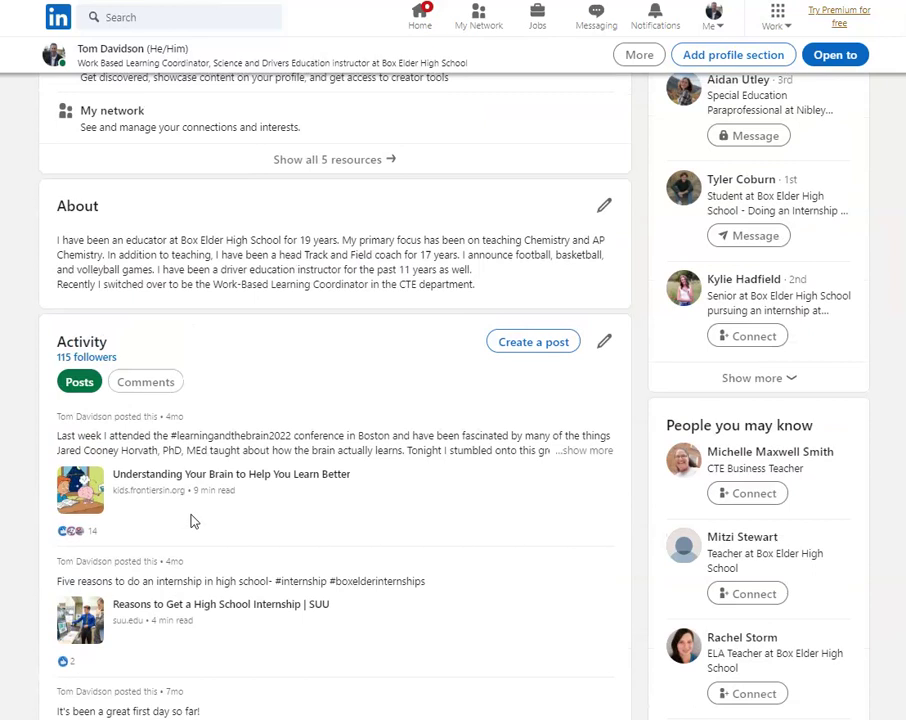
pyautogui.scroll(5, 193, 521)
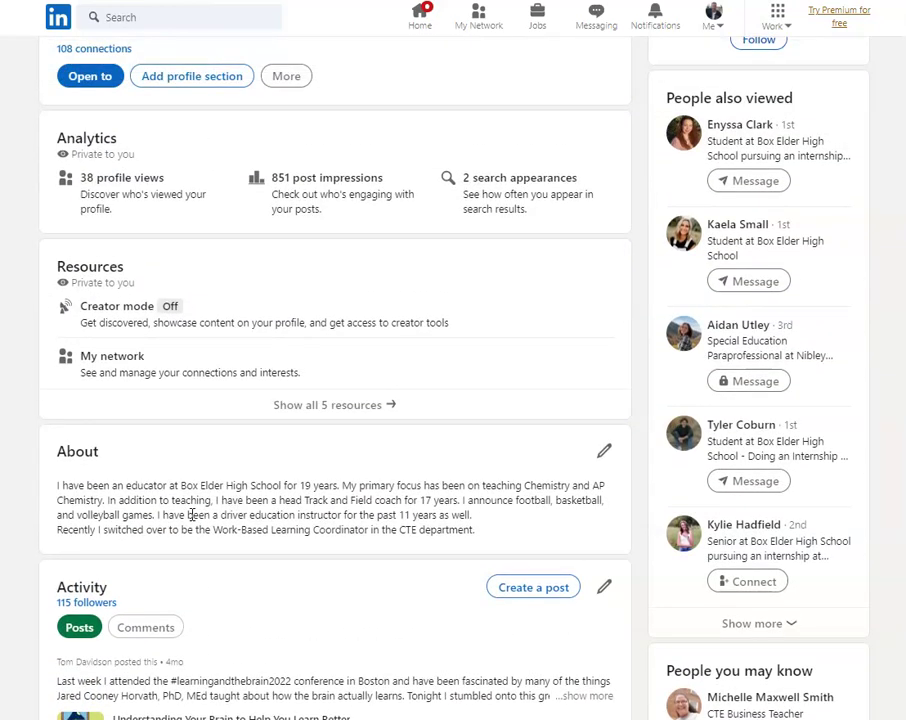
pyautogui.scroll(1, 193, 514)
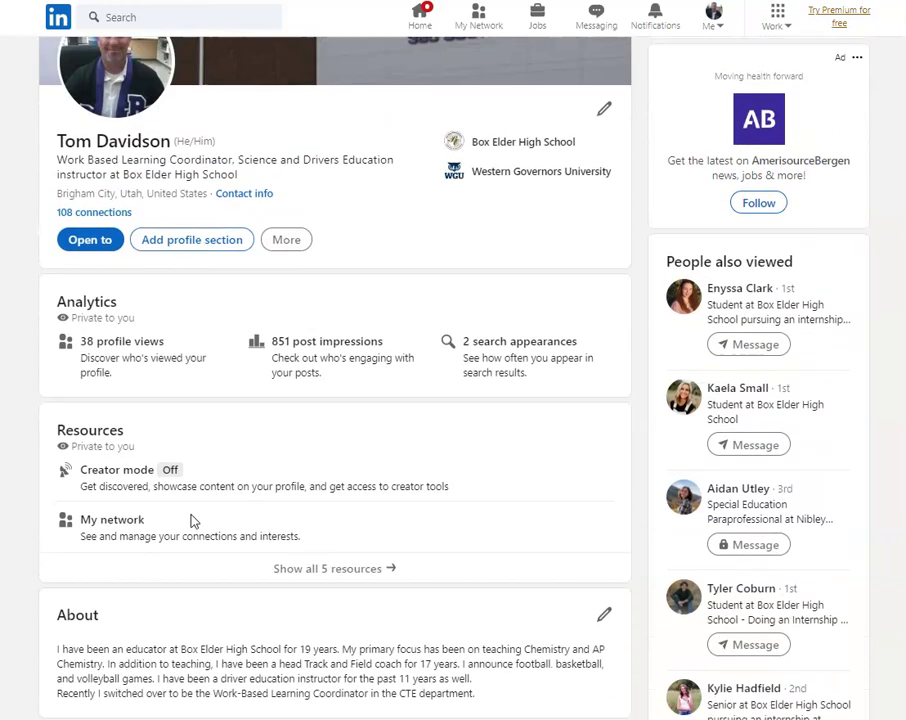